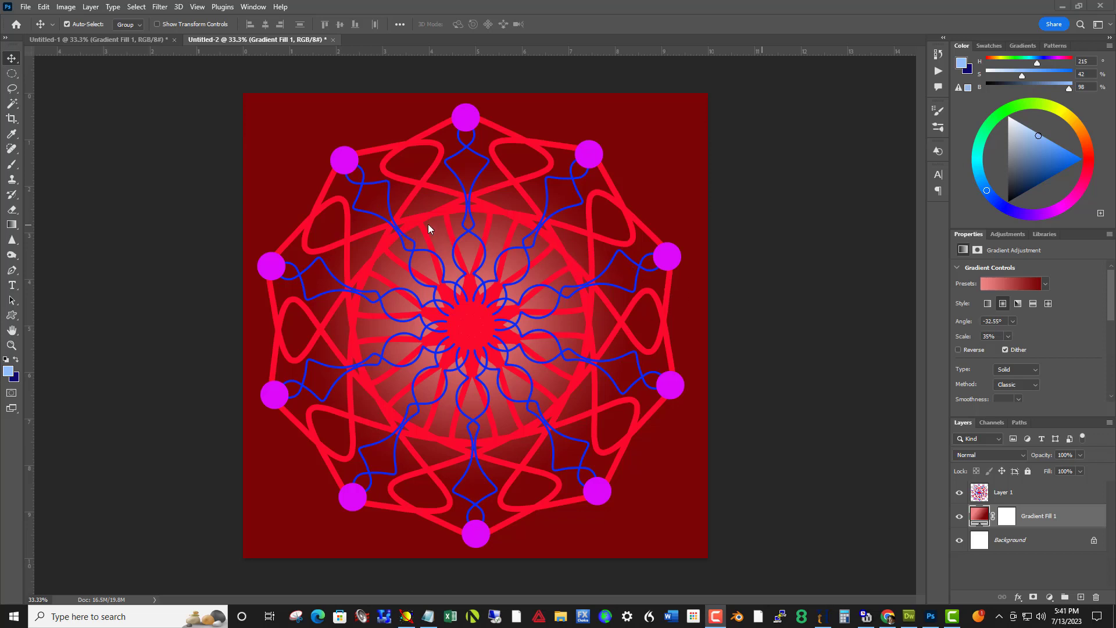
Create a new white 10 × 10 inch document at 240 ppi from the custom preset
{"action": "left_click", "coordinate": [26, 7]}
{"action": "key", "text": "Escape"}
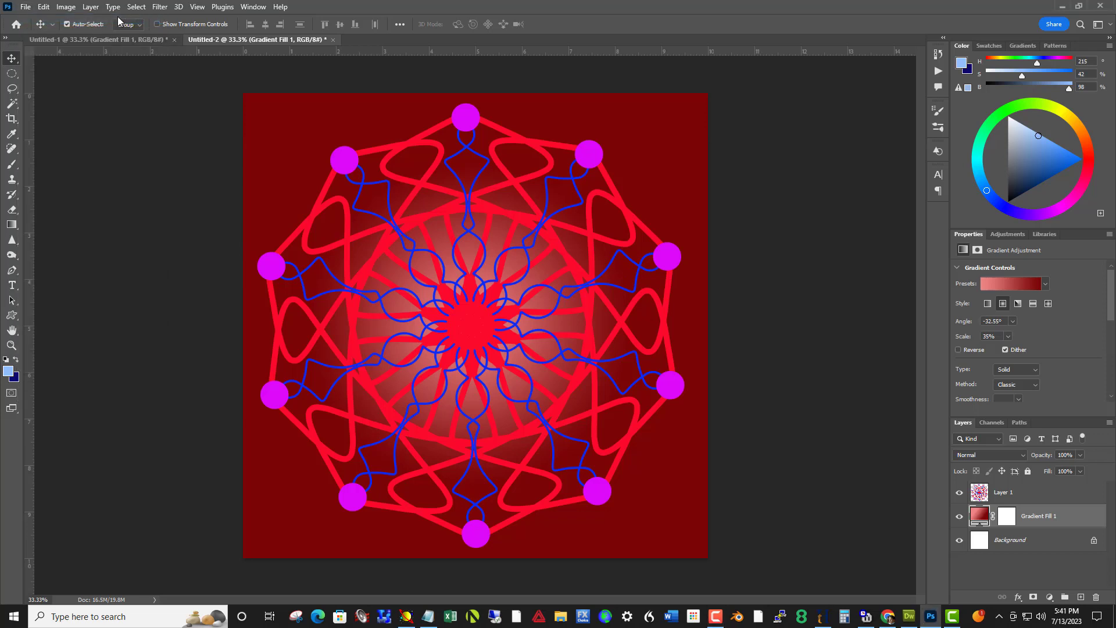
{"action": "key", "text": "ctrl+n"}
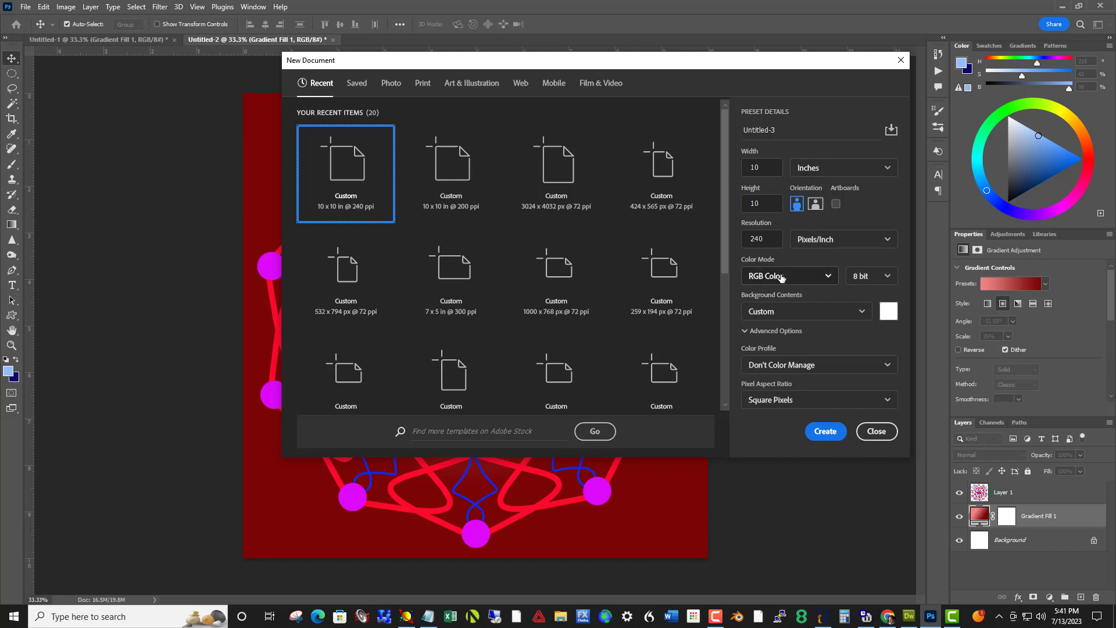
{"action": "left_click", "coordinate": [825, 433]}
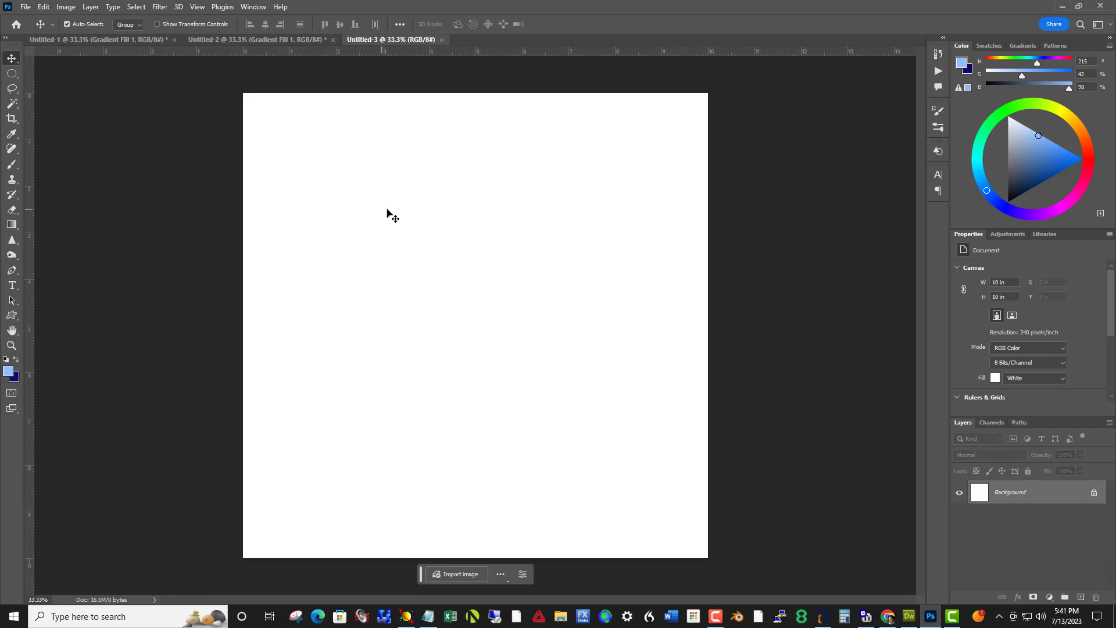
Reset colours to black and white and paint a solid black brush stroke
{"action": "left_click", "coordinate": [7, 360]}
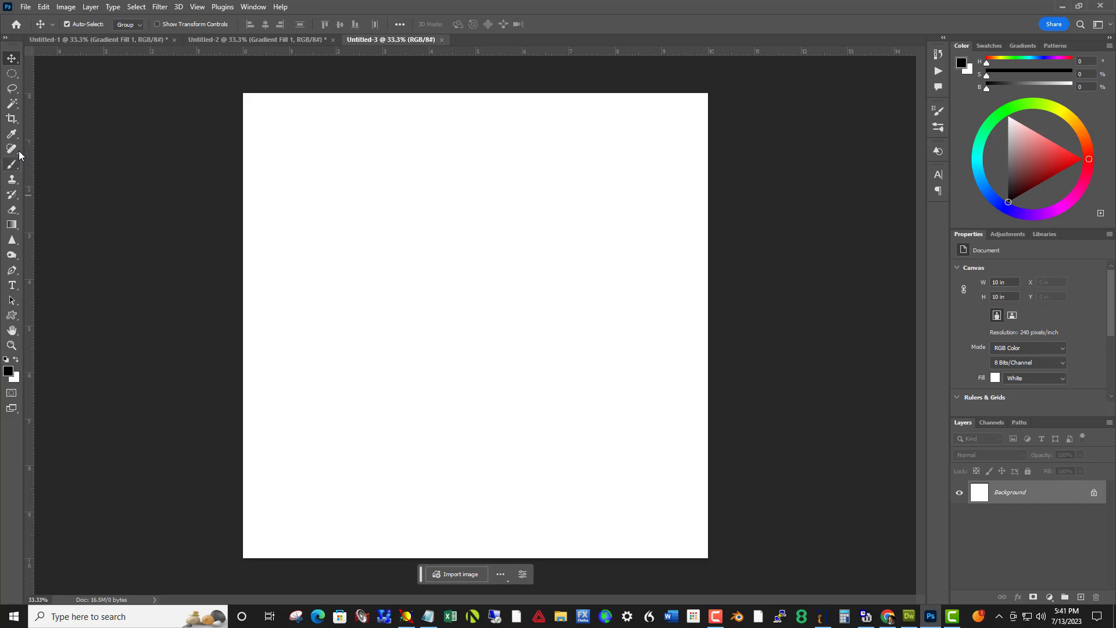
{"action": "left_click", "coordinate": [14, 165]}
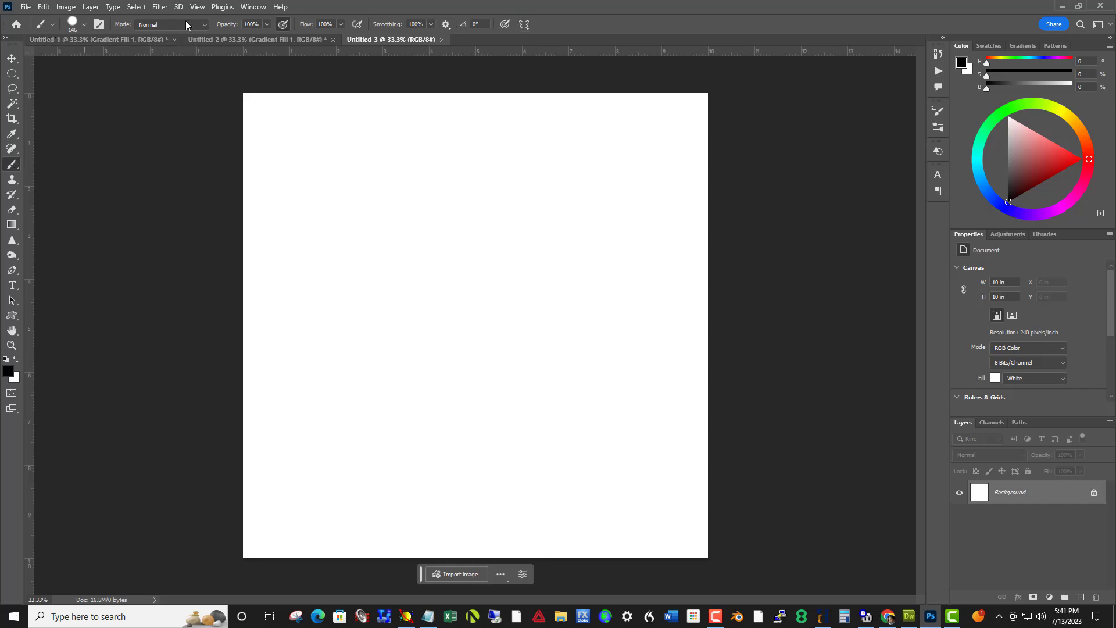
{"action": "left_click", "coordinate": [266, 25]}
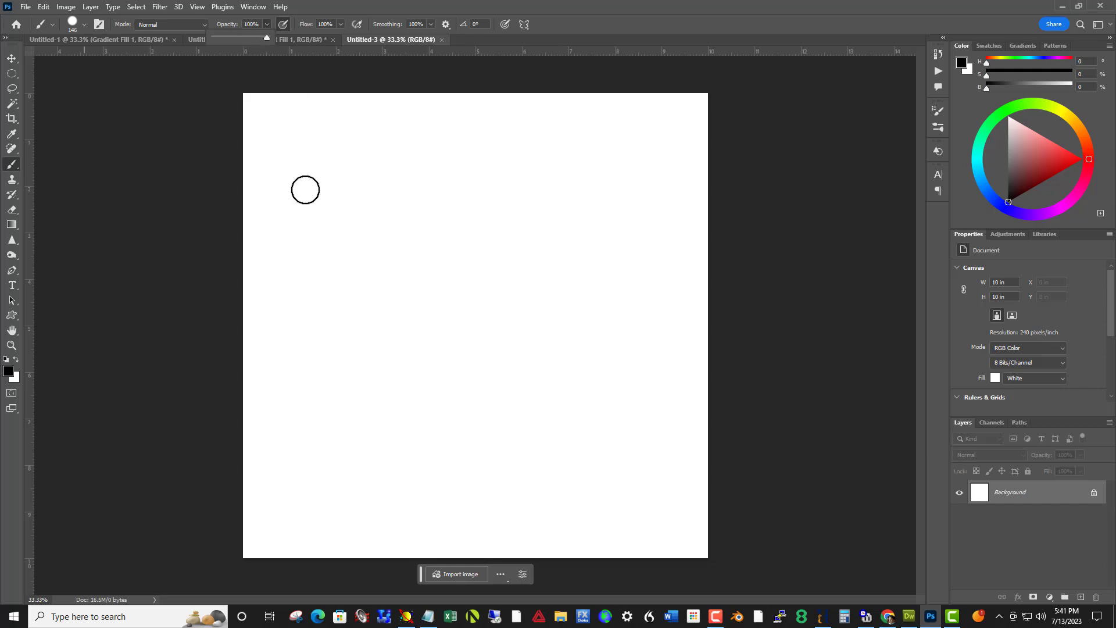
{"action": "left_click_drag", "start_coordinate": [305, 190], "coordinate": [334, 202]}
{"action": "left_click_drag", "start_coordinate": [371, 273], "coordinate": [451, 246]}
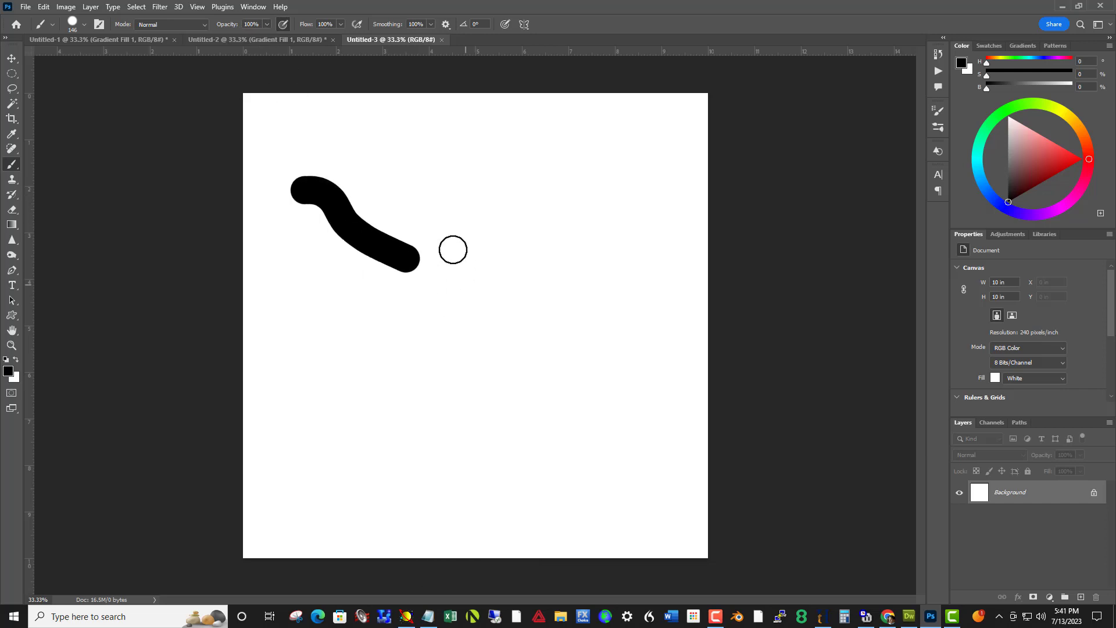
Lower brush opacity to 39% and paint a lighter grey stroke
{"action": "left_click", "coordinate": [268, 25]}
{"action": "left_click_drag", "start_coordinate": [267, 37], "coordinate": [234, 37]}
{"action": "left_click_drag", "start_coordinate": [406, 176], "coordinate": [474, 219]}
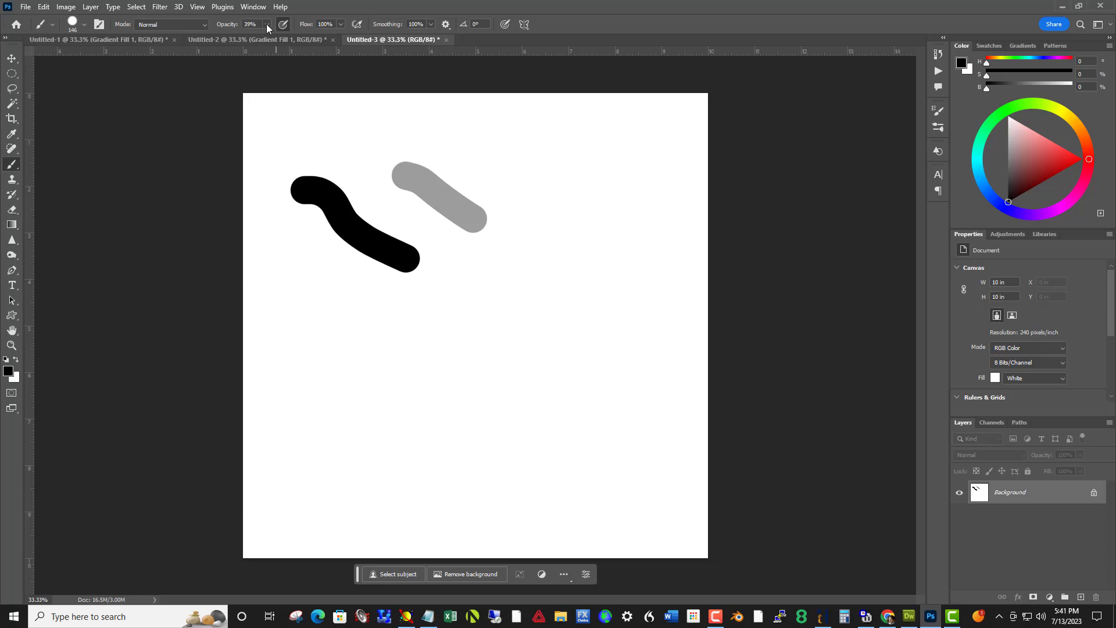
Enlarge the brush and paint a wide grey stroke below the others
{"action": "left_click", "coordinate": [84, 24]}
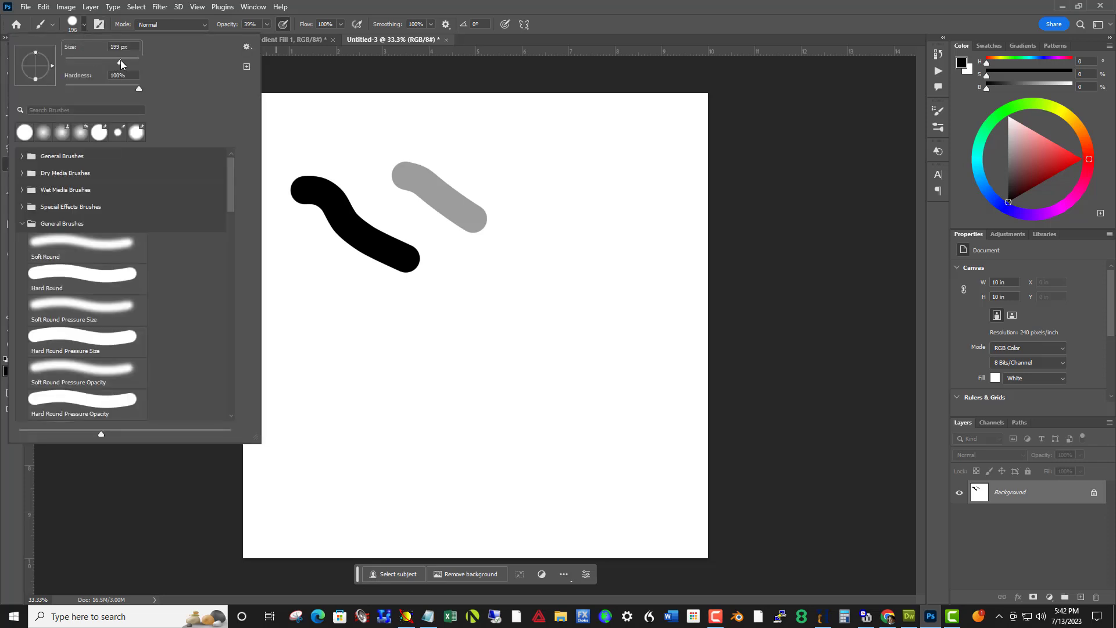
{"action": "left_click", "coordinate": [383, 346]}
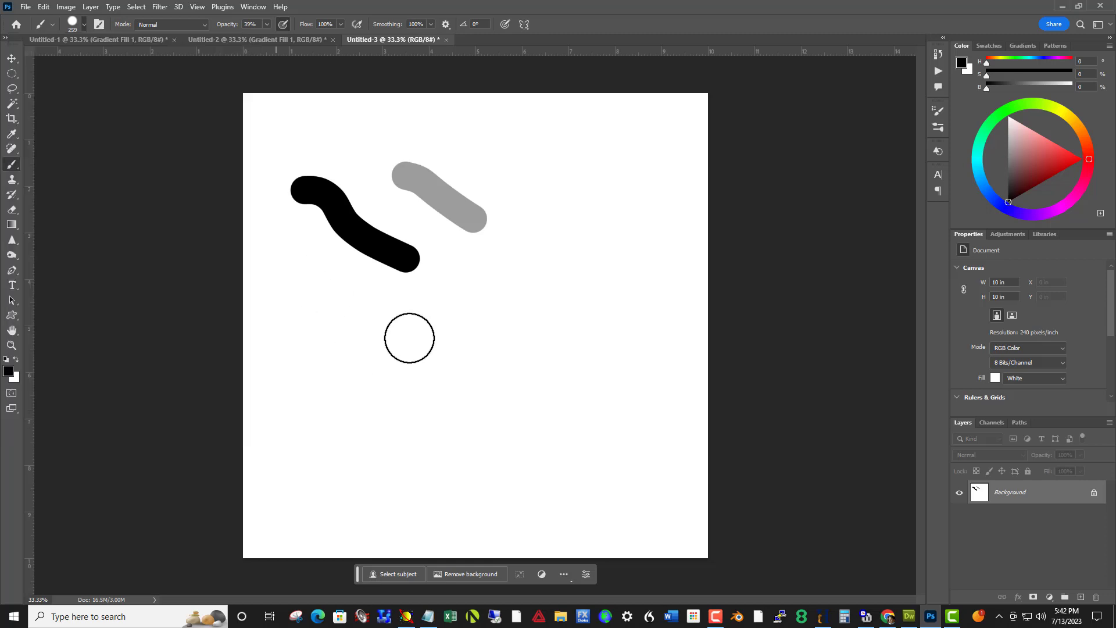
{"action": "left_click_drag", "start_coordinate": [378, 346], "coordinate": [448, 356]}
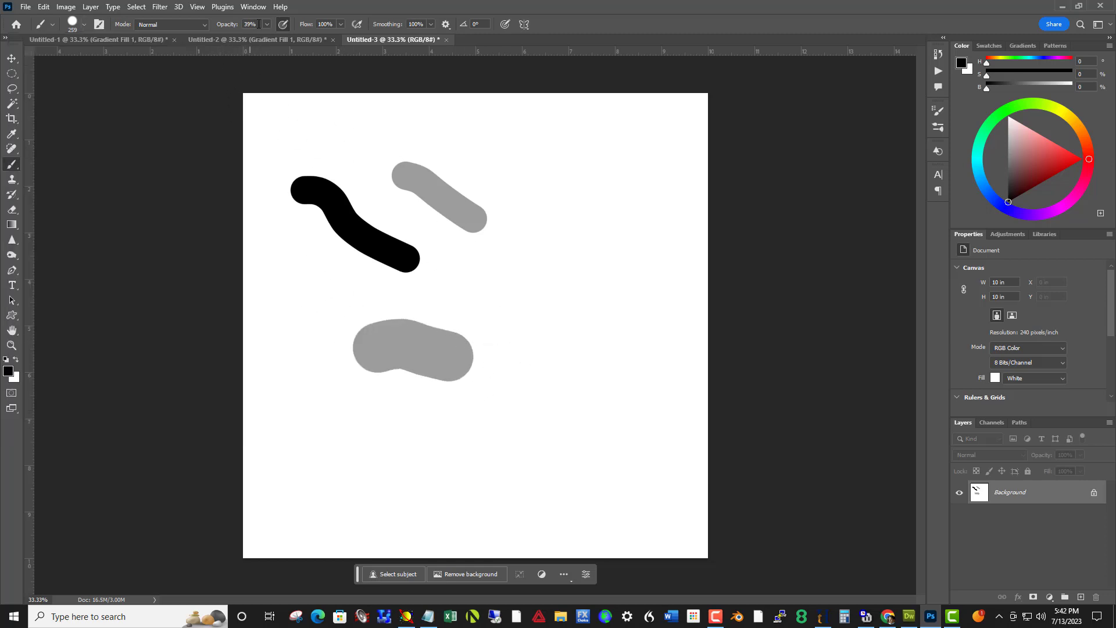
Set opacity to 100% and hardness to 0%, then paint three soft black dots
{"action": "left_click", "coordinate": [266, 25]}
{"action": "left_click_drag", "start_coordinate": [268, 37], "coordinate": [348, 45]}
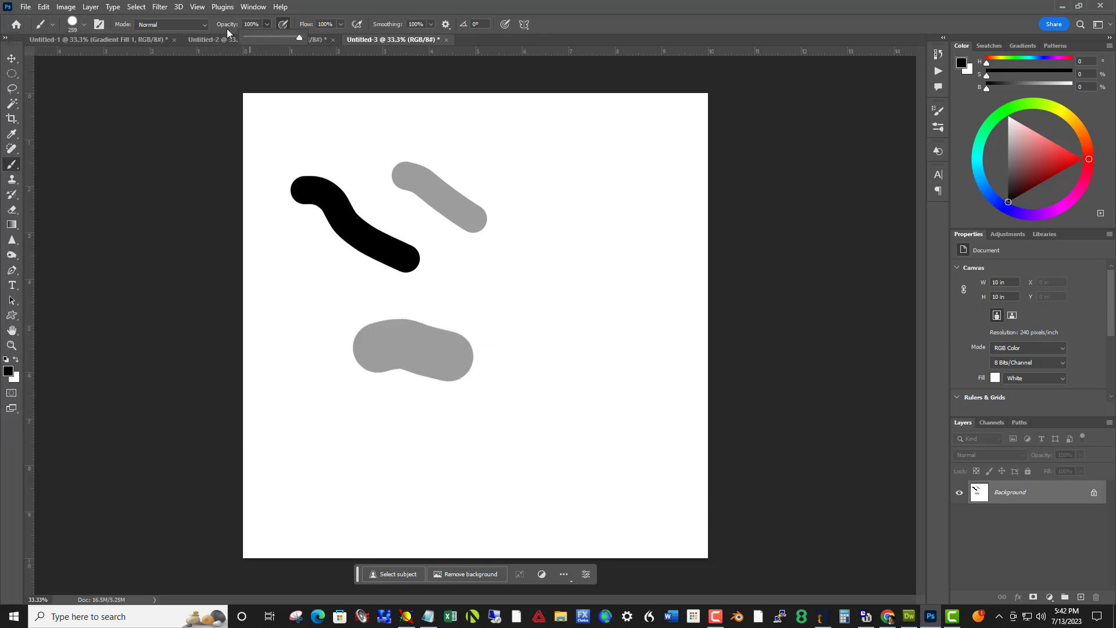
{"action": "left_click", "coordinate": [85, 25]}
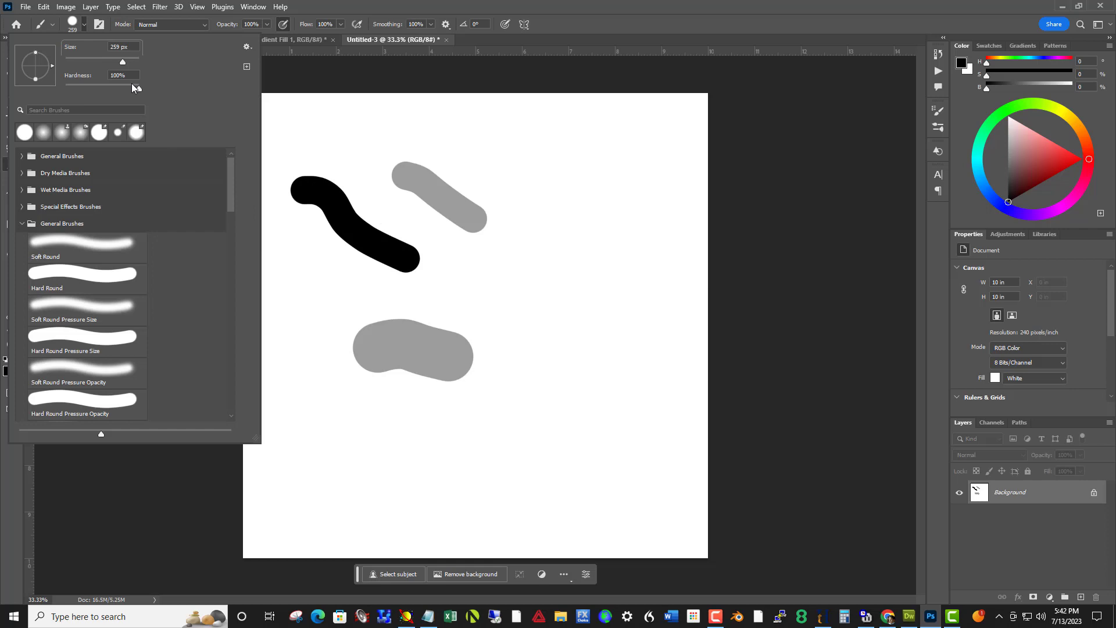
{"action": "left_click_drag", "start_coordinate": [139, 88], "coordinate": [62, 87]}
{"action": "left_click", "coordinate": [508, 269]}
{"action": "left_click", "coordinate": [562, 299]}
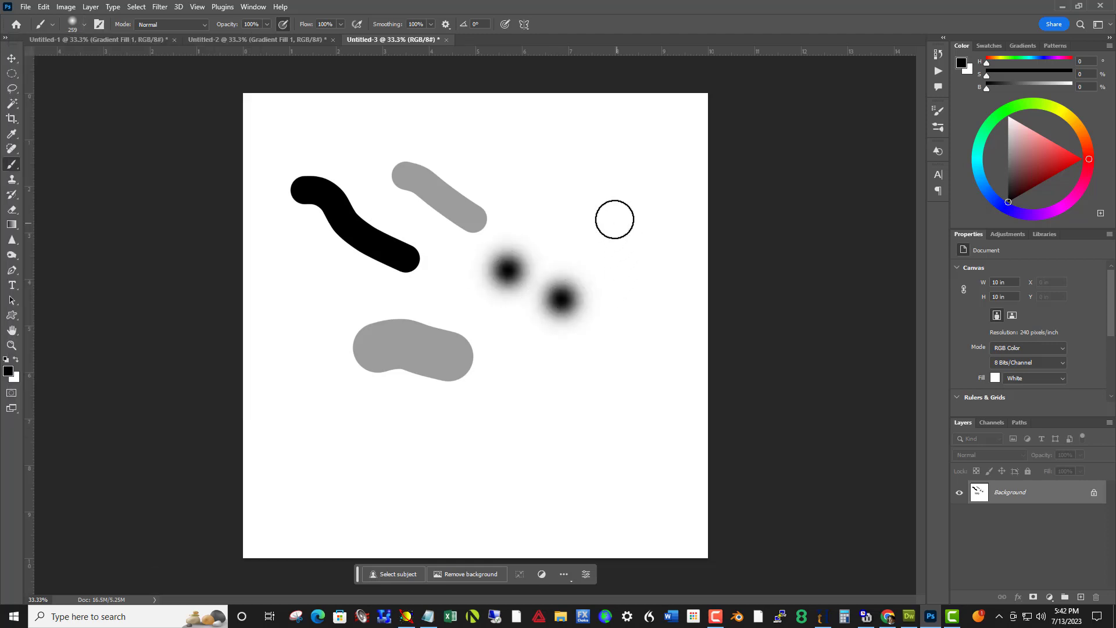
{"action": "left_click", "coordinate": [586, 206]}
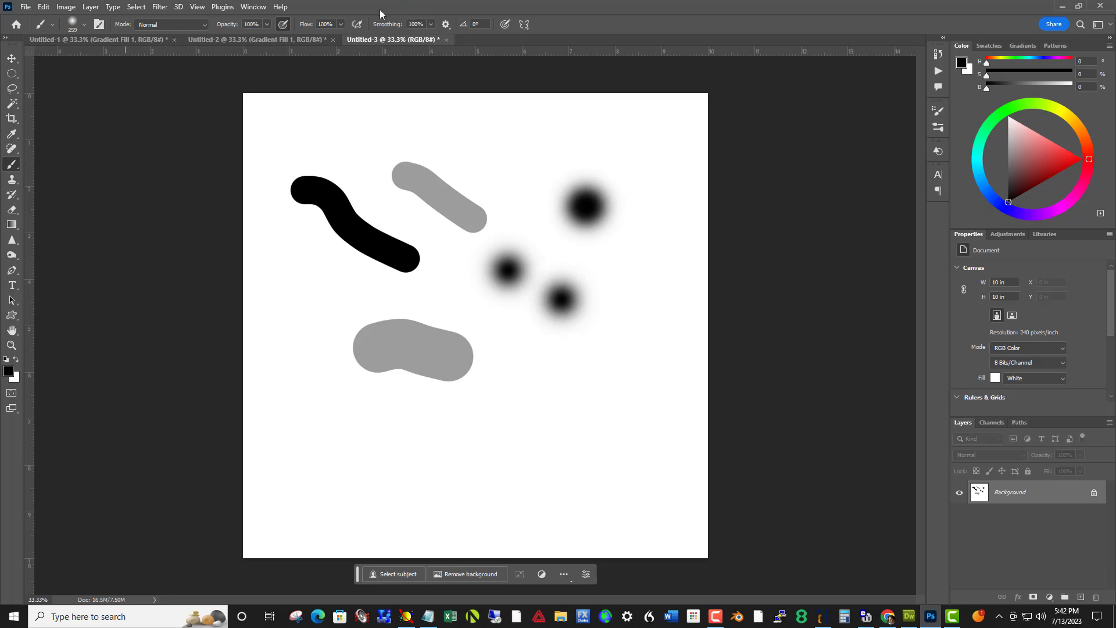
With 0% smoothing and a 36 px brush, paint several thin black squiggles
{"action": "left_click", "coordinate": [430, 26]}
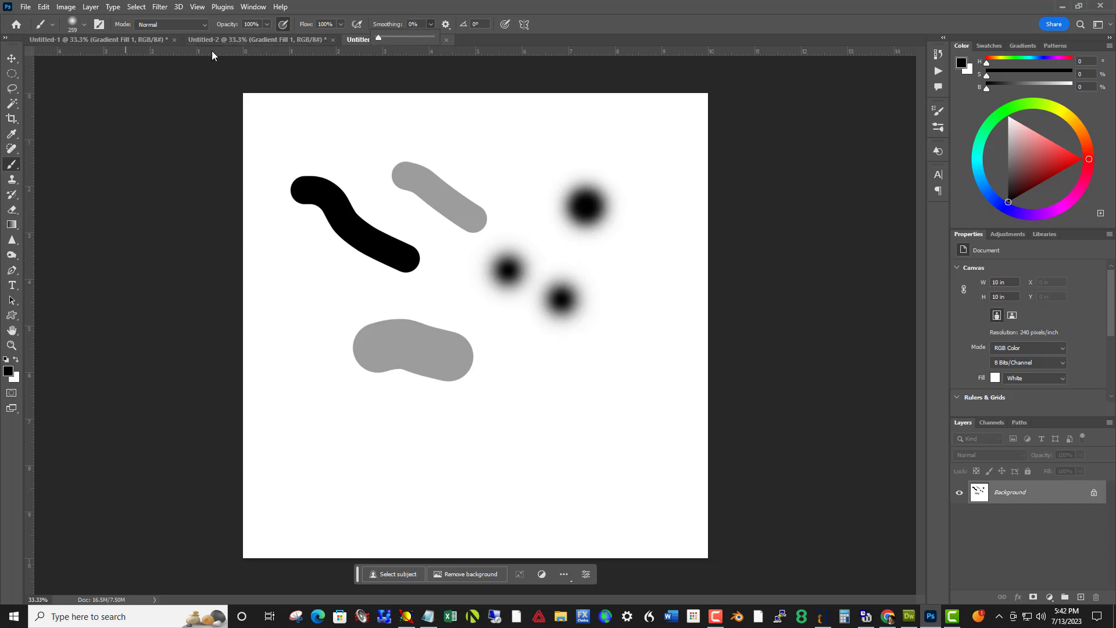
{"action": "left_click", "coordinate": [85, 24]}
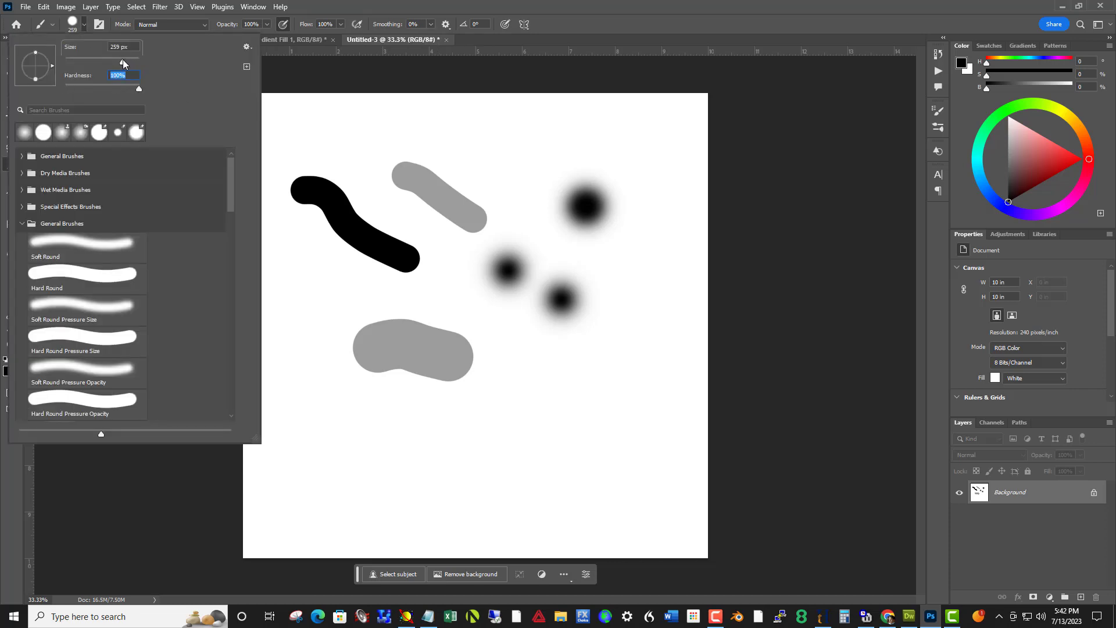
{"action": "left_click", "coordinate": [78, 60]}
{"action": "left_click", "coordinate": [494, 413]}
{"action": "mouse_move", "coordinate": [493, 414]}
{"action": "left_mouse_down"}
{"action": "mouse_move", "coordinate": [550, 429]}
{"action": "mouse_move", "coordinate": [642, 389]}
{"action": "left_mouse_up"}
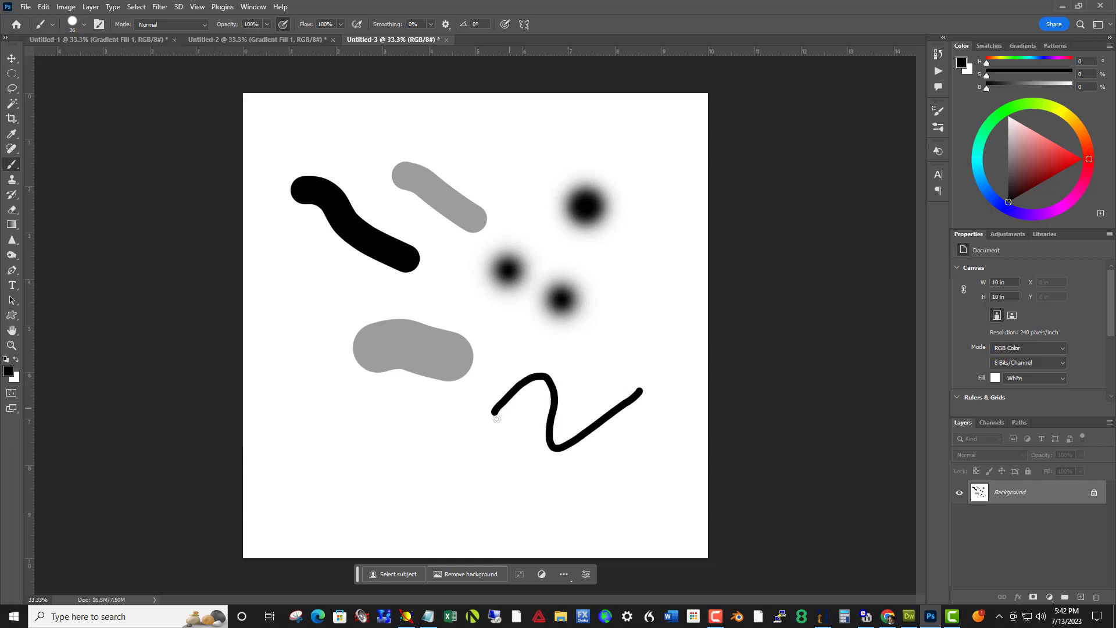
{"action": "left_click_drag", "start_coordinate": [362, 434], "coordinate": [468, 466]}
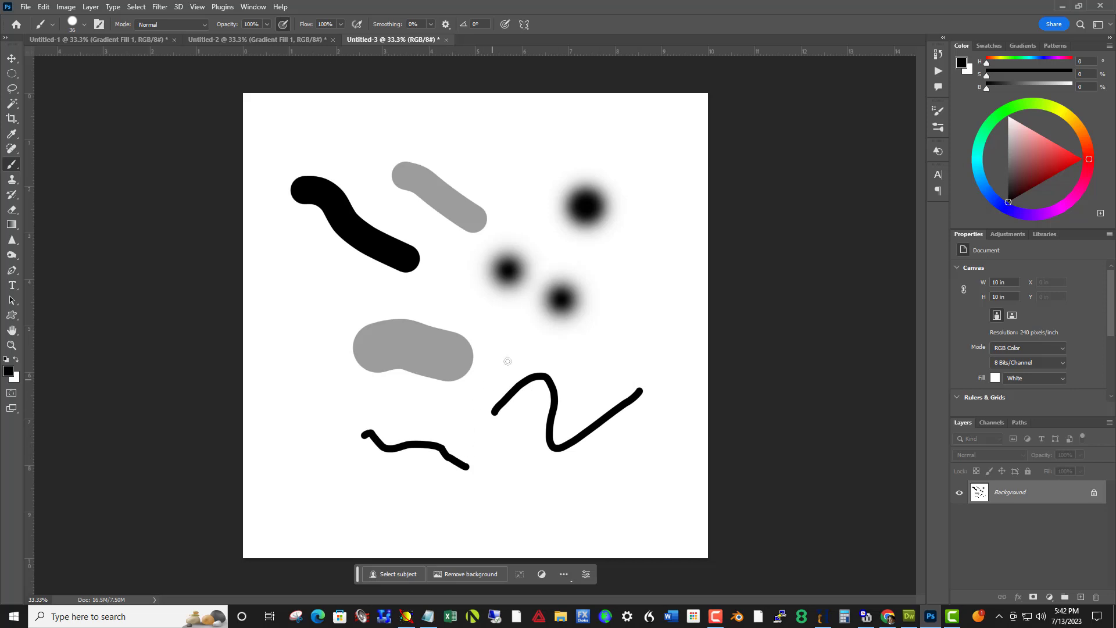
{"action": "mouse_move", "coordinate": [499, 174]}
{"action": "left_mouse_down"}
{"action": "mouse_move", "coordinate": [533, 246]}
{"action": "mouse_move", "coordinate": [582, 255]}
{"action": "left_mouse_up"}
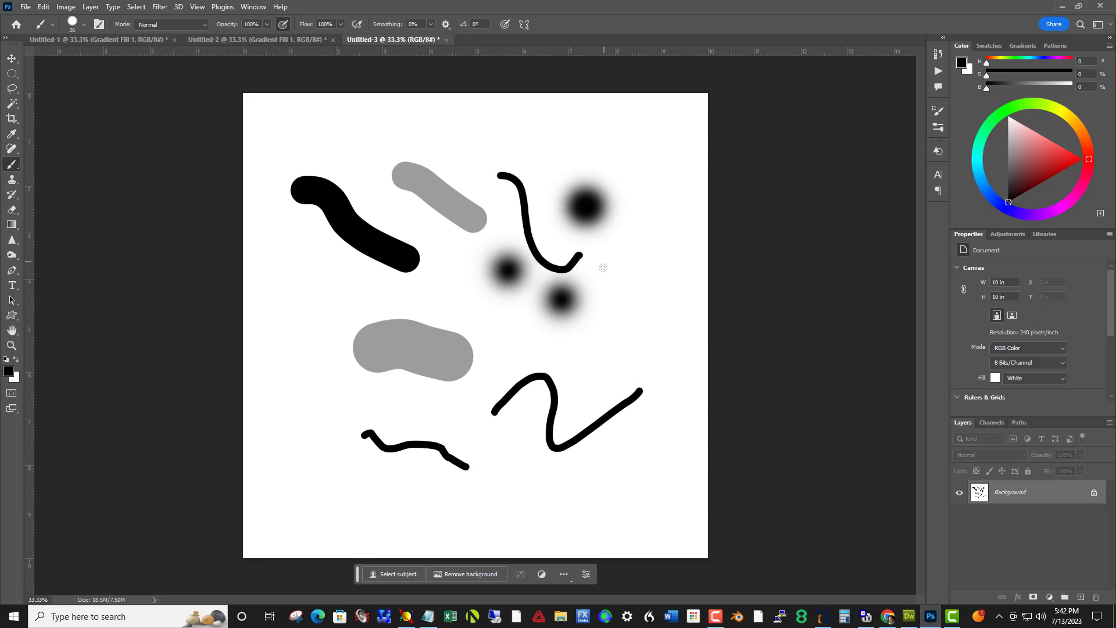
{"action": "mouse_move", "coordinate": [498, 335]}
{"action": "left_mouse_down"}
{"action": "mouse_move", "coordinate": [518, 359]}
{"action": "mouse_move", "coordinate": [555, 363]}
{"action": "mouse_move", "coordinate": [559, 321]}
{"action": "mouse_move", "coordinate": [614, 322]}
{"action": "mouse_move", "coordinate": [616, 282]}
{"action": "mouse_move", "coordinate": [642, 209]}
{"action": "left_mouse_up"}
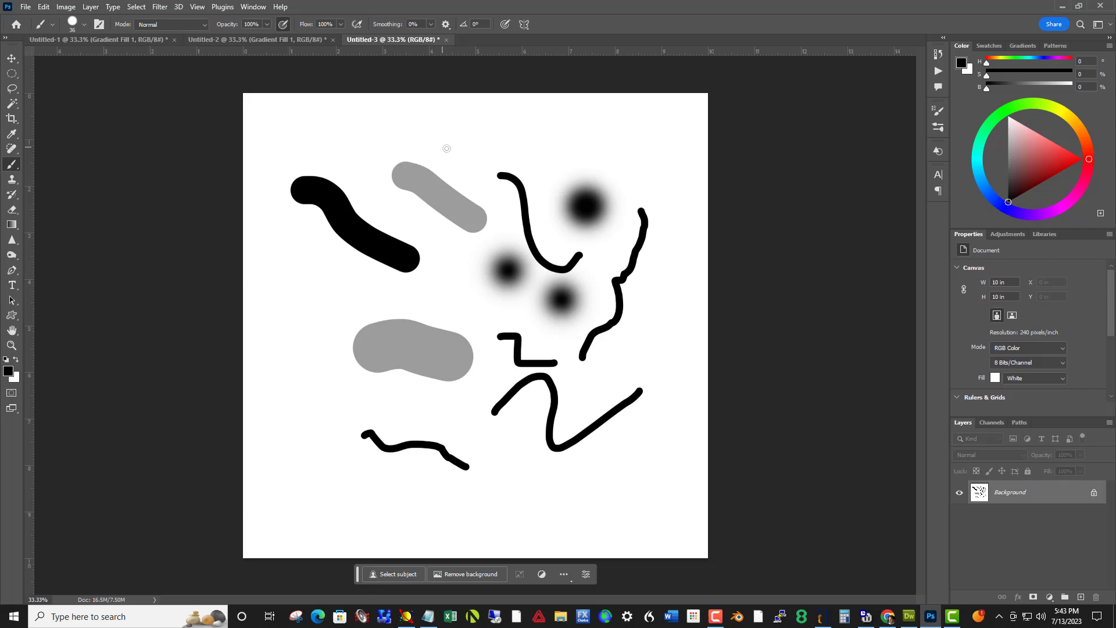
Draw a fine line near the top left with the Pencil tool
{"action": "right_click", "coordinate": [7, 170]}
{"action": "left_click", "coordinate": [52, 175]}
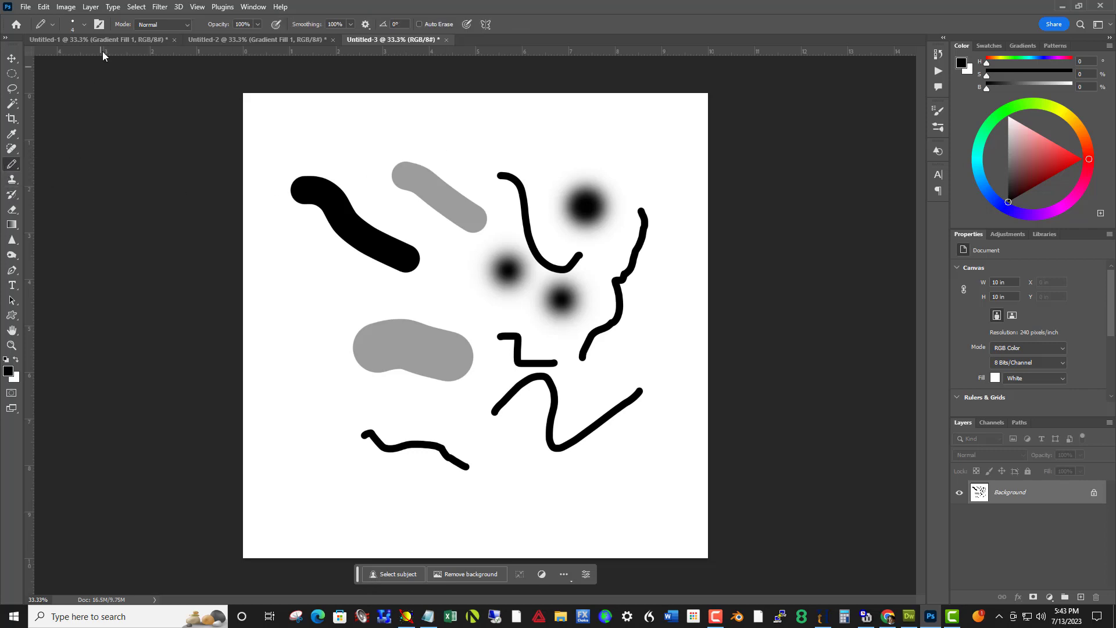
{"action": "mouse_move", "coordinate": [286, 130]}
{"action": "left_mouse_down"}
{"action": "mouse_move", "coordinate": [315, 125]}
{"action": "mouse_move", "coordinate": [364, 154]}
{"action": "mouse_move", "coordinate": [409, 140]}
{"action": "left_mouse_up"}
Return to the Brush, set smoothing to 100%, and paint a top arc and left wavy line
{"action": "right_click", "coordinate": [11, 164]}
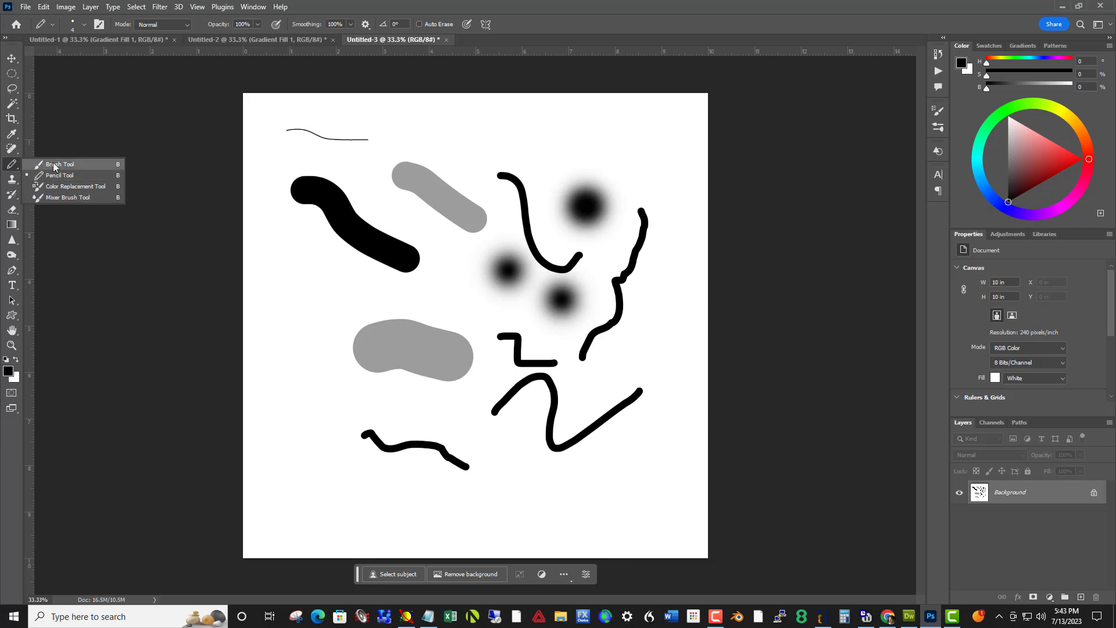
{"action": "left_click", "coordinate": [55, 164]}
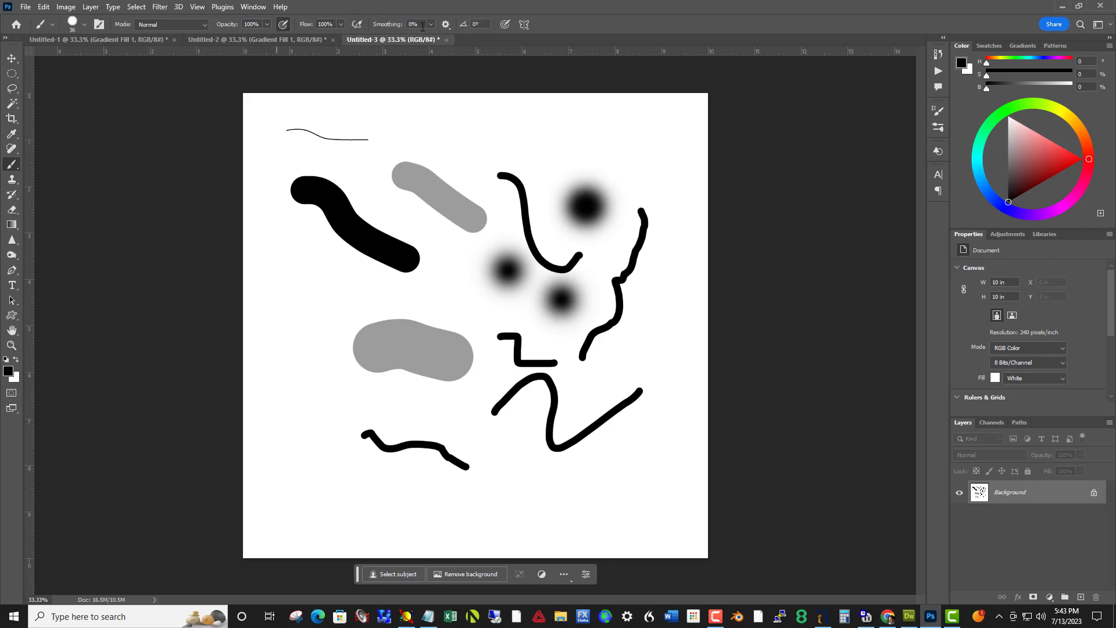
{"action": "left_click", "coordinate": [430, 25]}
{"action": "left_click_drag", "start_coordinate": [439, 38], "coordinate": [514, 43]}
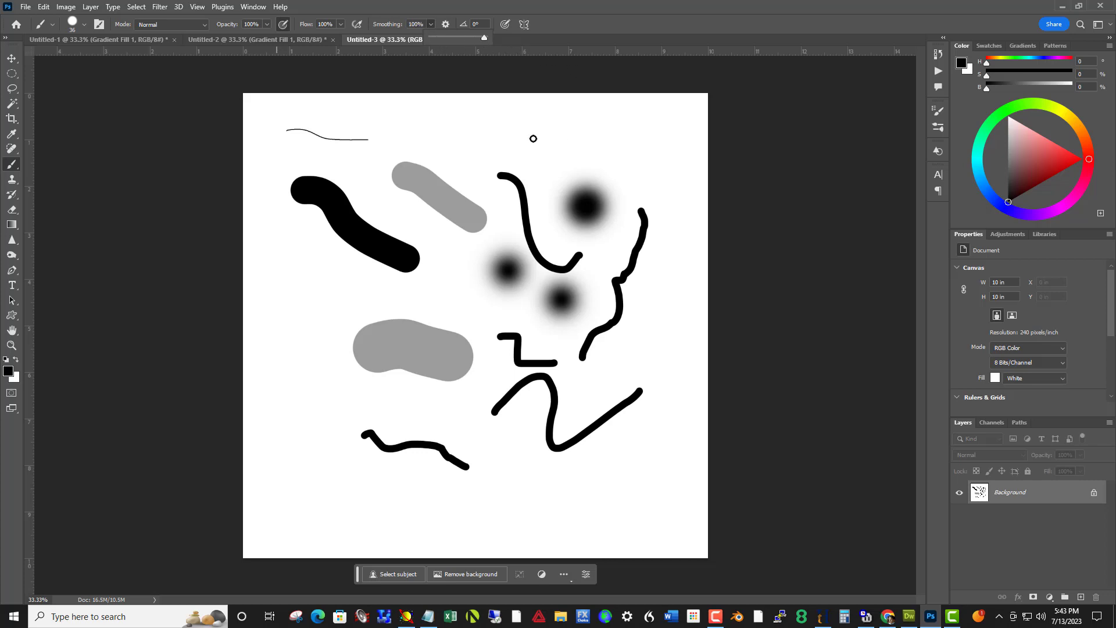
{"action": "mouse_move", "coordinate": [529, 140]}
{"action": "left_mouse_down"}
{"action": "mouse_move", "coordinate": [565, 127]}
{"action": "mouse_move", "coordinate": [633, 170]}
{"action": "mouse_move", "coordinate": [663, 149]}
{"action": "left_mouse_up"}
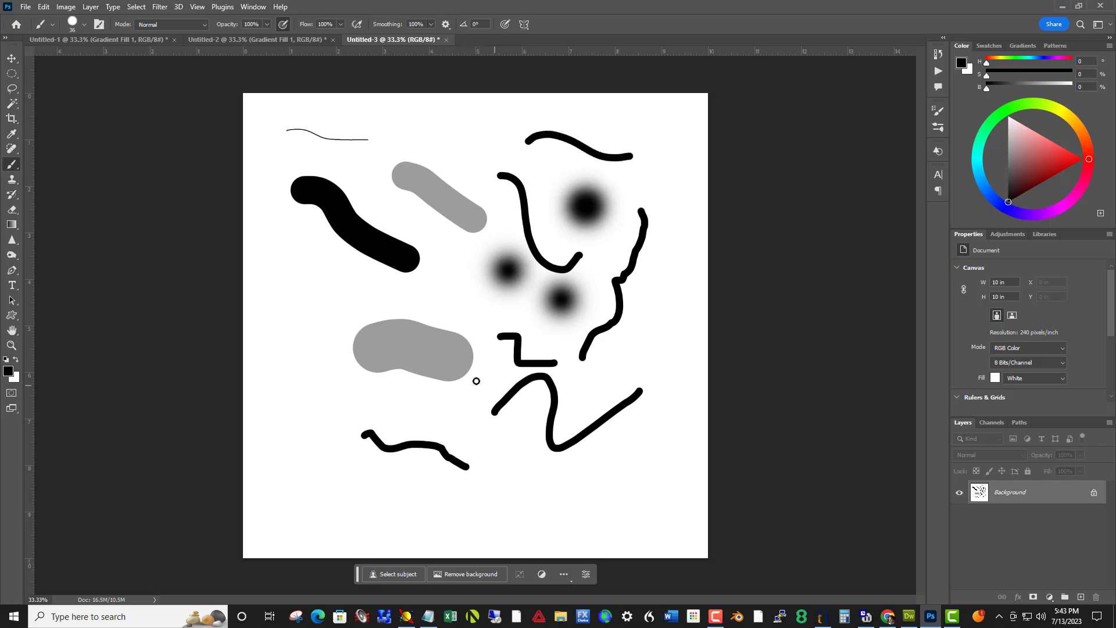
{"action": "mouse_move", "coordinate": [290, 311]}
{"action": "left_mouse_down"}
{"action": "mouse_move", "coordinate": [301, 380]}
{"action": "mouse_move", "coordinate": [311, 440]}
{"action": "left_mouse_up"}
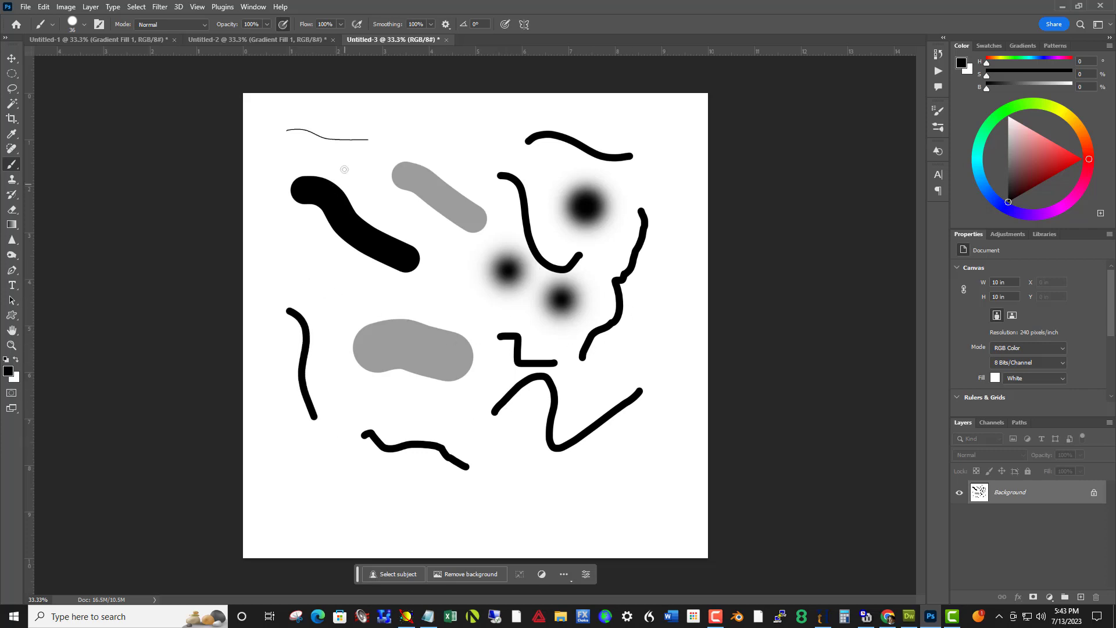
Set the foreground colour to blue 1402ff in the Color Picker
{"action": "left_click", "coordinate": [8, 372]}
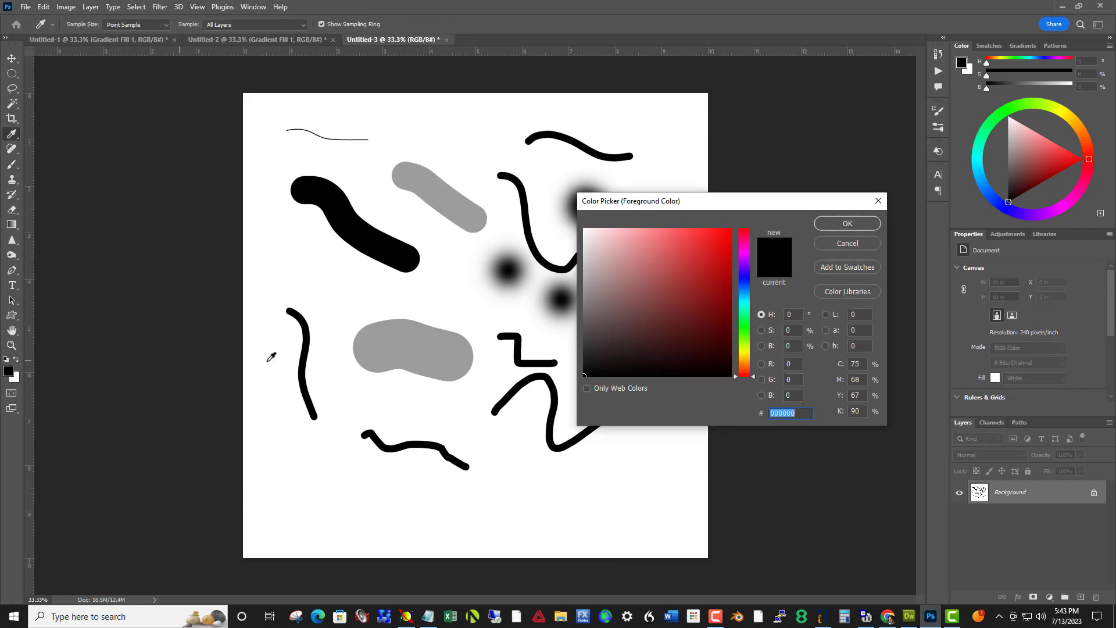
{"action": "left_click_drag", "start_coordinate": [588, 371], "coordinate": [730, 228]}
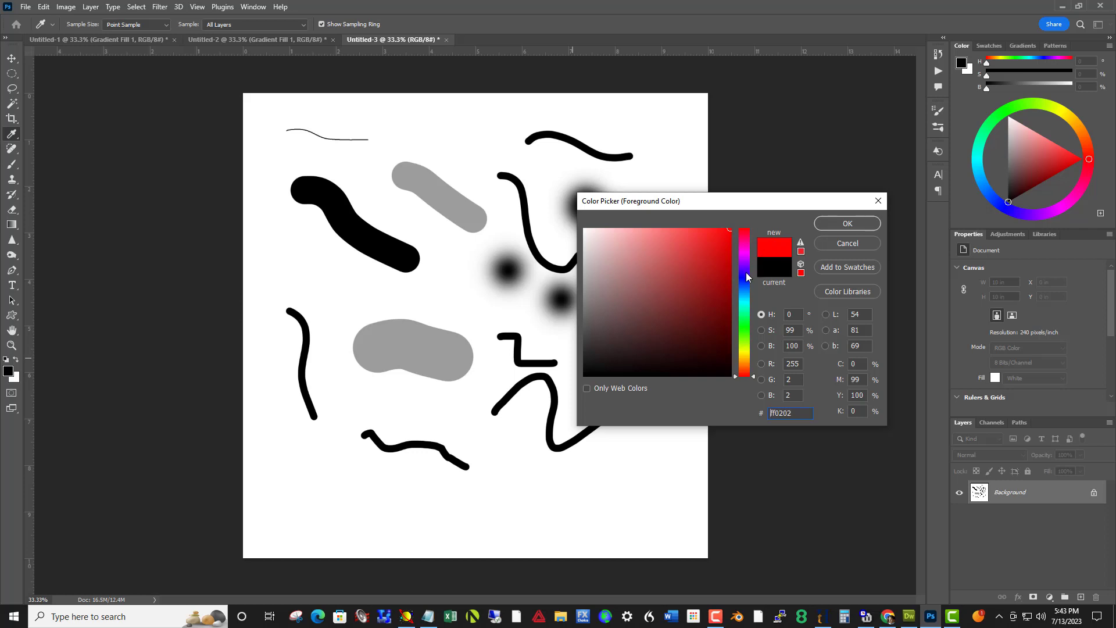
{"action": "left_click_drag", "start_coordinate": [745, 272], "coordinate": [744, 319]}
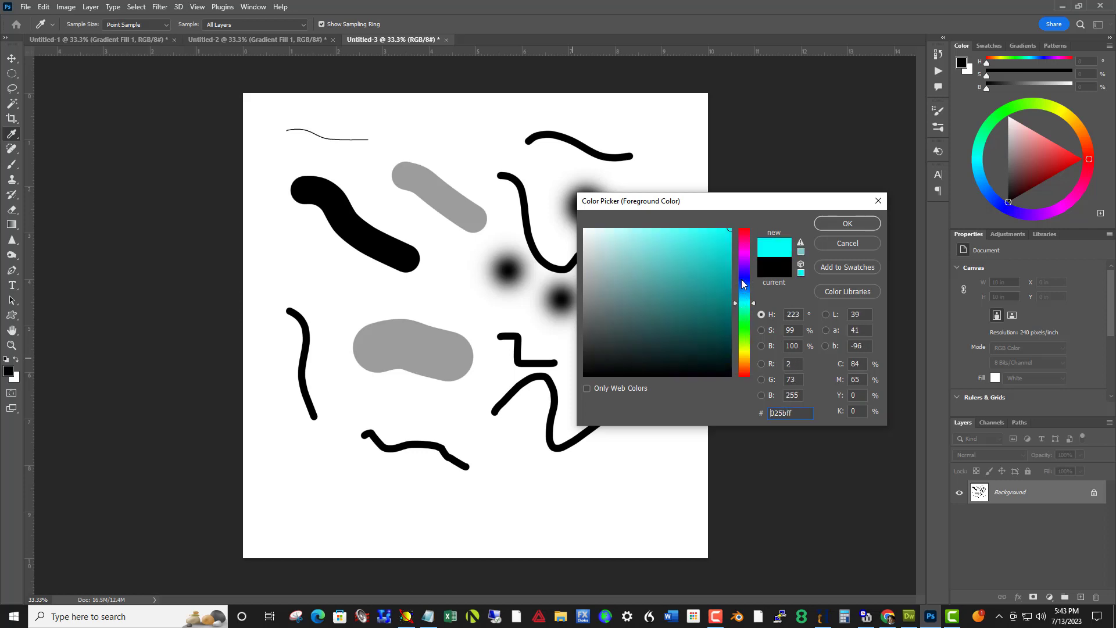
{"action": "left_click_drag", "start_coordinate": [742, 283], "coordinate": [743, 281]}
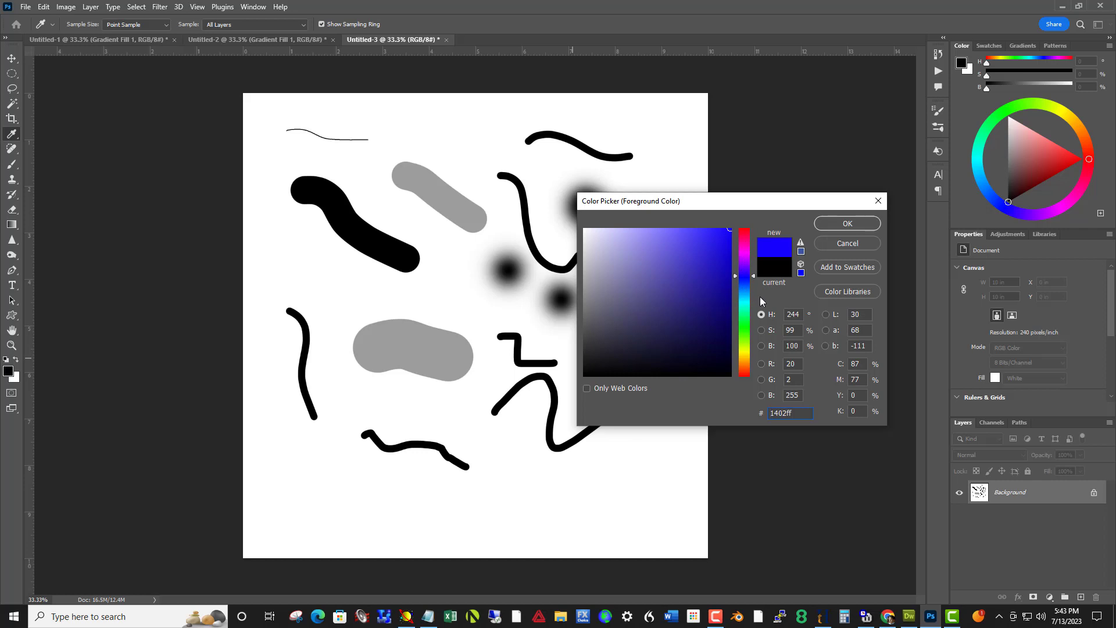
{"action": "left_click", "coordinate": [838, 224]}
Paint blue arcs, a hook around the grey blob, and loops at lower right
{"action": "key", "text": "b"}
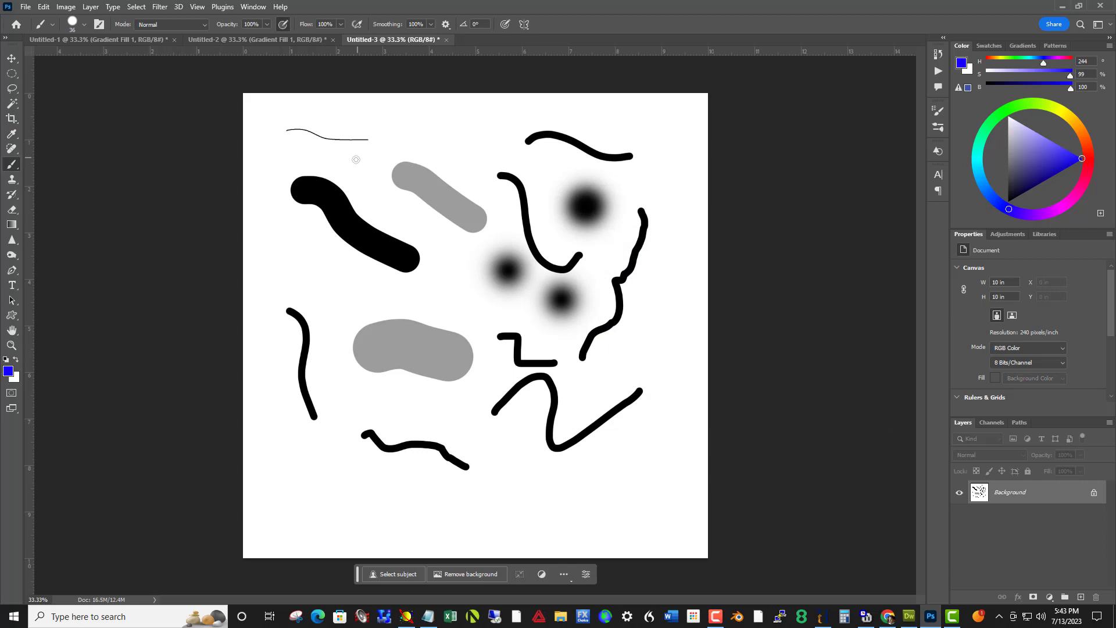
{"action": "mouse_move", "coordinate": [349, 172]}
{"action": "left_mouse_down"}
{"action": "mouse_move", "coordinate": [383, 153]}
{"action": "mouse_move", "coordinate": [440, 158]}
{"action": "left_mouse_up"}
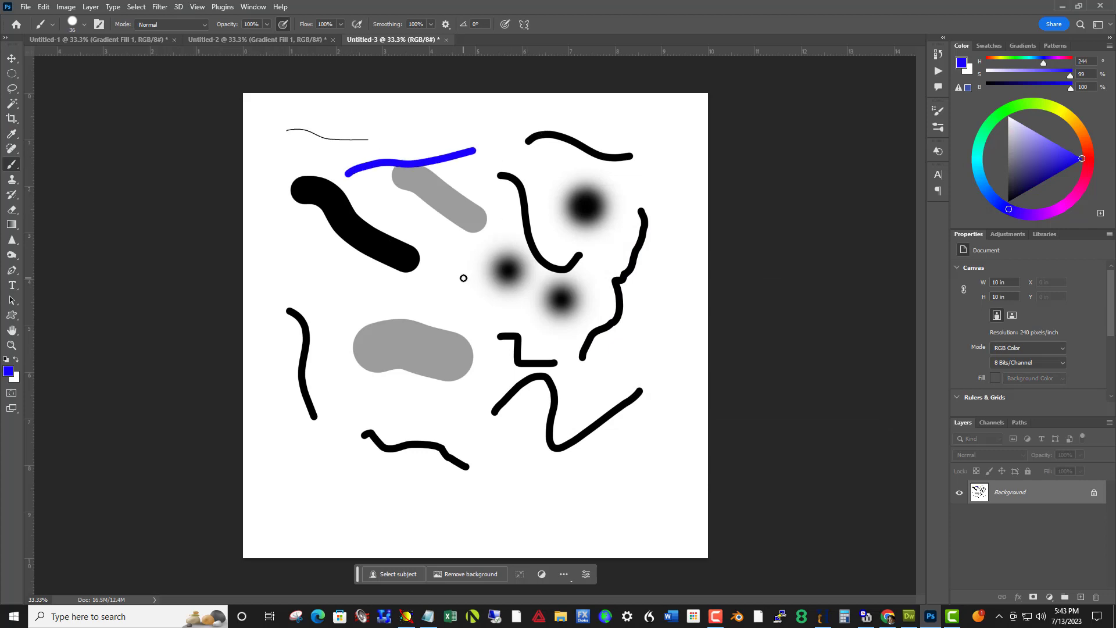
{"action": "mouse_move", "coordinate": [460, 285]}
{"action": "left_mouse_down"}
{"action": "mouse_move", "coordinate": [402, 282]}
{"action": "mouse_move", "coordinate": [327, 319]}
{"action": "left_mouse_up"}
{"action": "mouse_move", "coordinate": [355, 388]}
{"action": "left_mouse_down"}
{"action": "mouse_move", "coordinate": [480, 358]}
{"action": "mouse_move", "coordinate": [467, 282]}
{"action": "left_mouse_up"}
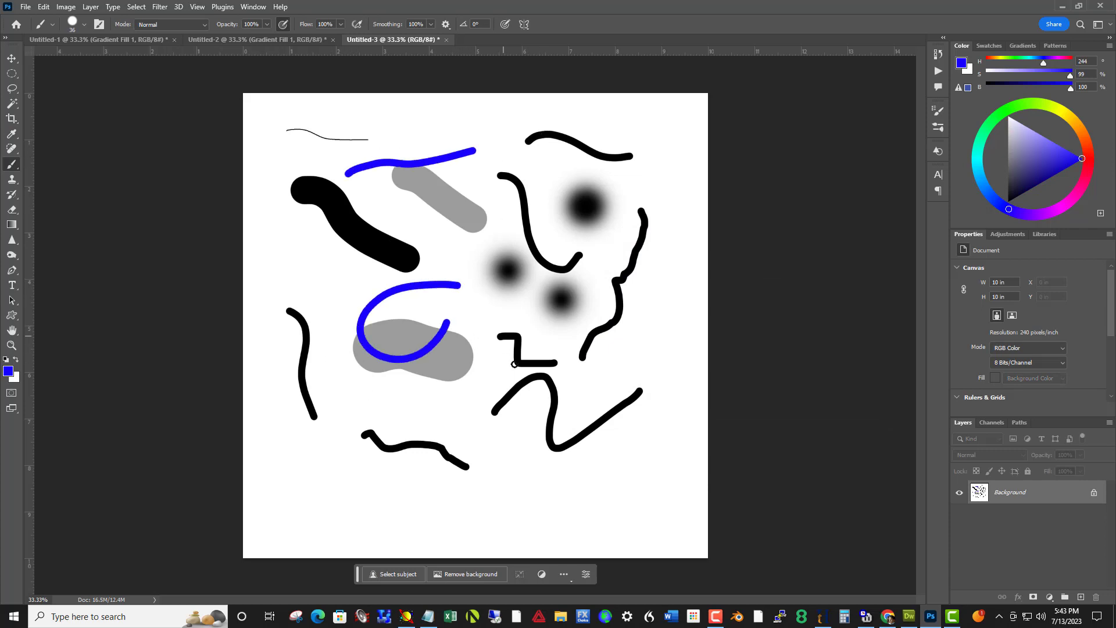
{"action": "mouse_move", "coordinate": [494, 355]}
{"action": "left_mouse_down"}
{"action": "mouse_move", "coordinate": [582, 328]}
{"action": "mouse_move", "coordinate": [617, 358]}
{"action": "mouse_move", "coordinate": [595, 411]}
{"action": "mouse_move", "coordinate": [542, 413]}
{"action": "mouse_move", "coordinate": [580, 384]}
{"action": "mouse_move", "coordinate": [624, 388]}
{"action": "left_mouse_up"}
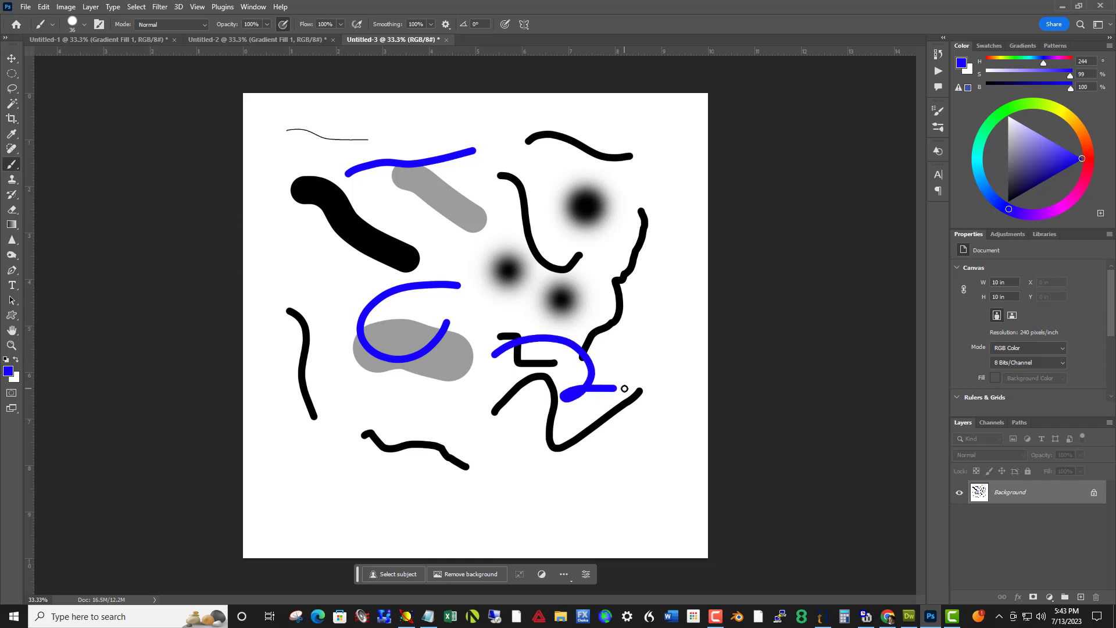
{"action": "mouse_move", "coordinate": [636, 310]}
{"action": "left_mouse_down"}
{"action": "mouse_move", "coordinate": [670, 342]}
{"action": "mouse_move", "coordinate": [669, 383]}
{"action": "mouse_move", "coordinate": [639, 403]}
{"action": "mouse_move", "coordinate": [618, 364]}
{"action": "mouse_move", "coordinate": [644, 346]}
{"action": "mouse_move", "coordinate": [671, 359]}
{"action": "mouse_move", "coordinate": [678, 389]}
{"action": "mouse_move", "coordinate": [657, 444]}
{"action": "mouse_move", "coordinate": [601, 496]}
{"action": "mouse_move", "coordinate": [541, 511]}
{"action": "left_mouse_up"}
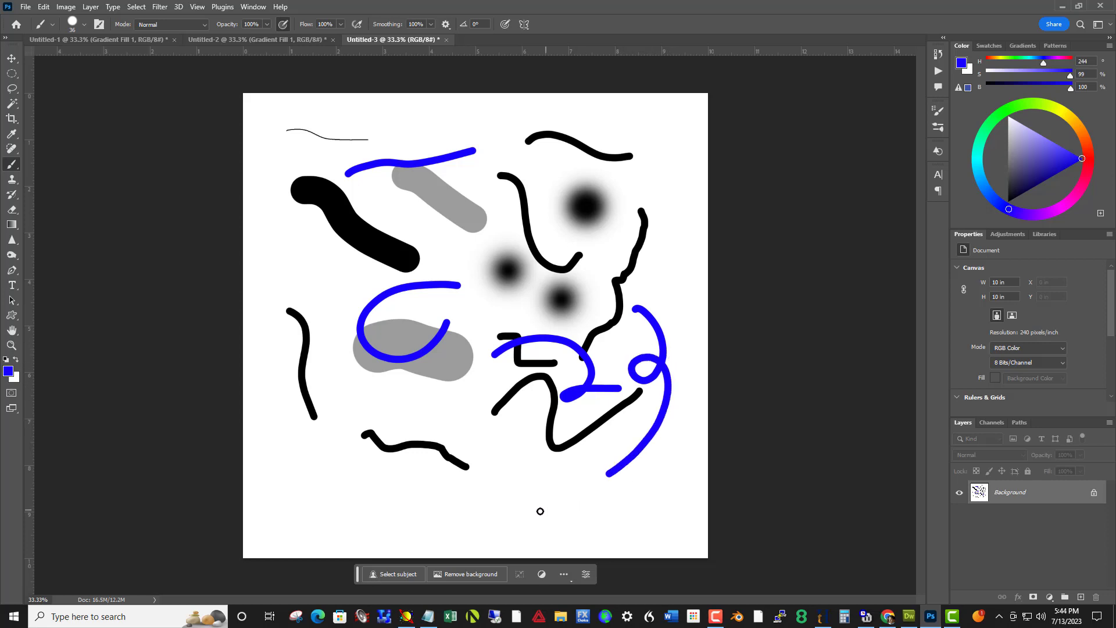
{"action": "mouse_move", "coordinate": [435, 411]}
{"action": "left_mouse_down"}
{"action": "mouse_move", "coordinate": [347, 421]}
{"action": "mouse_move", "coordinate": [392, 511]}
{"action": "mouse_move", "coordinate": [466, 445]}
{"action": "mouse_move", "coordinate": [448, 420]}
{"action": "left_mouse_up"}
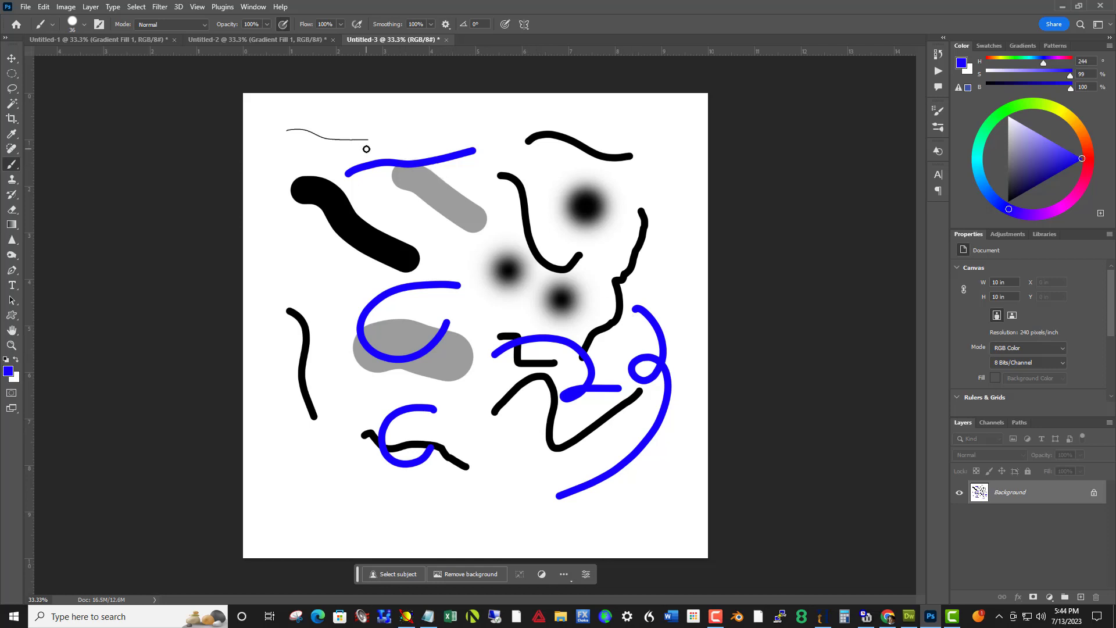
Select all and fill the canvas with the blue foreground colour
{"action": "key", "text": "ctrl+a"}
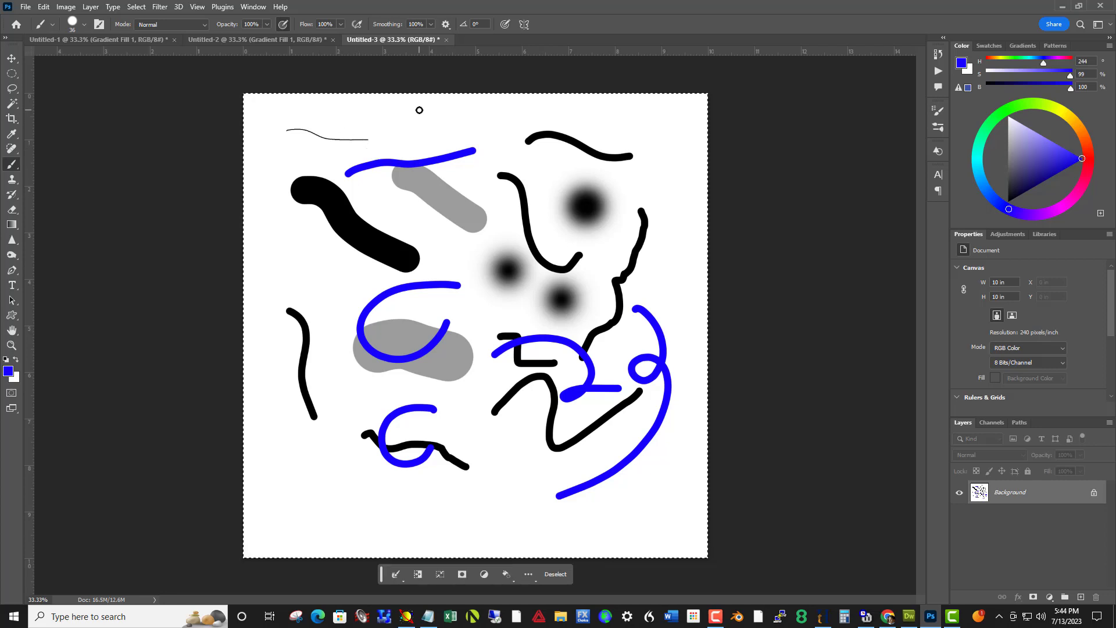
{"action": "key", "text": "shift+F5"}
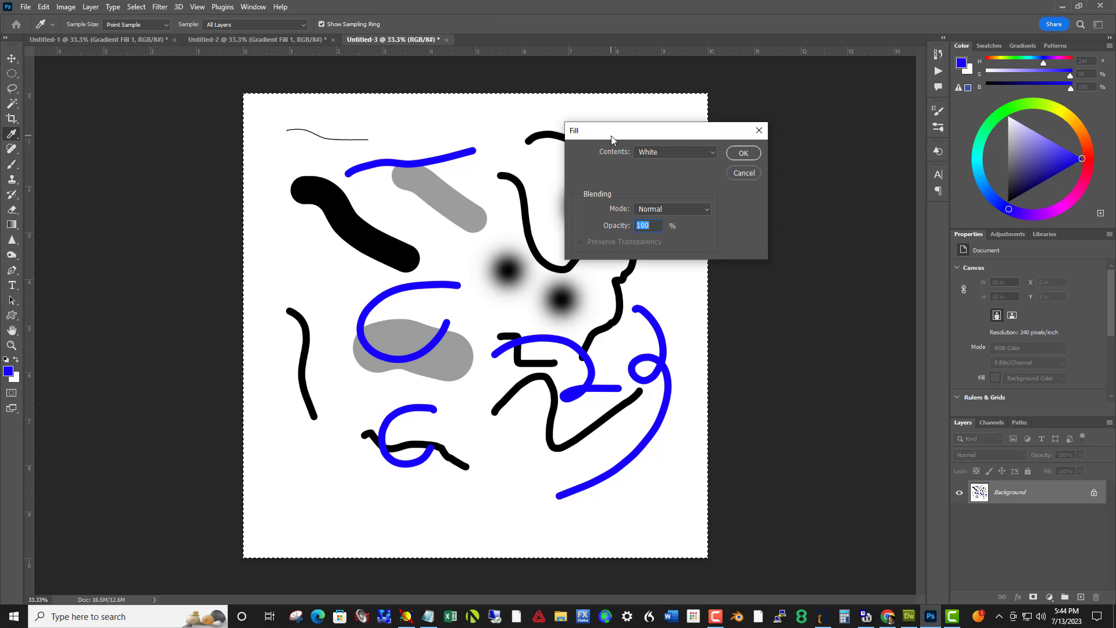
{"action": "left_click", "coordinate": [710, 154]}
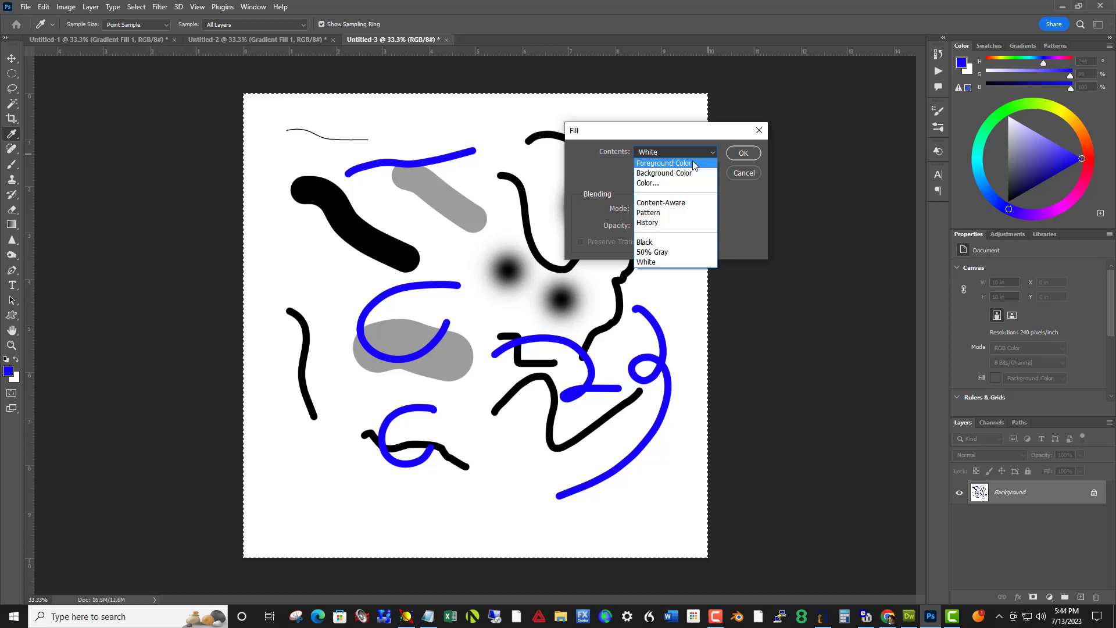
{"action": "left_click", "coordinate": [664, 164]}
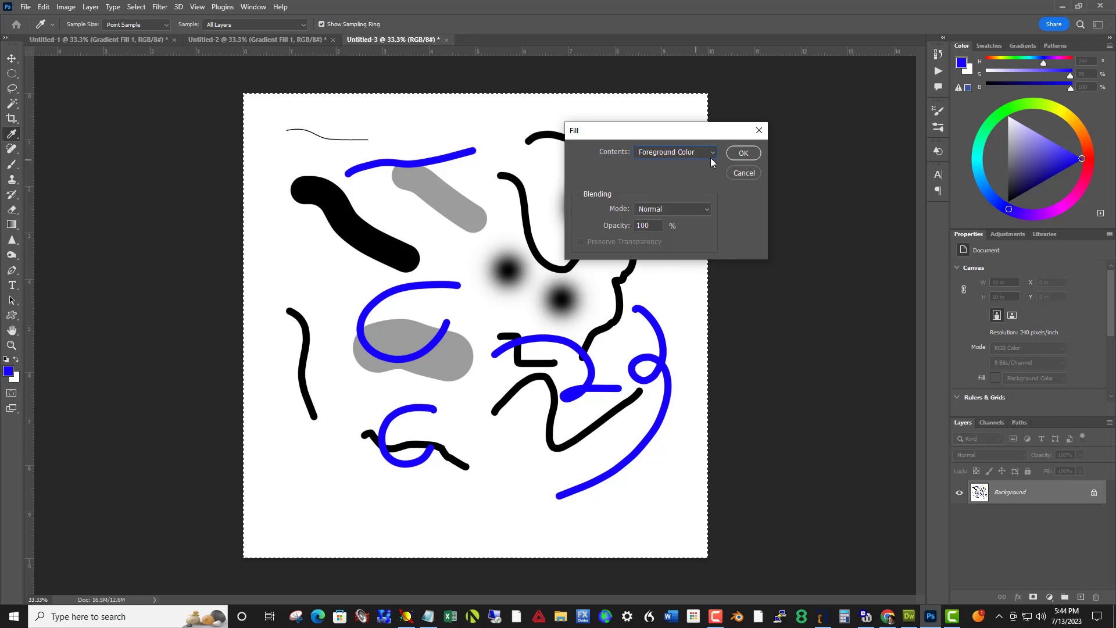
{"action": "left_click", "coordinate": [740, 154]}
{"action": "key", "text": "b"}
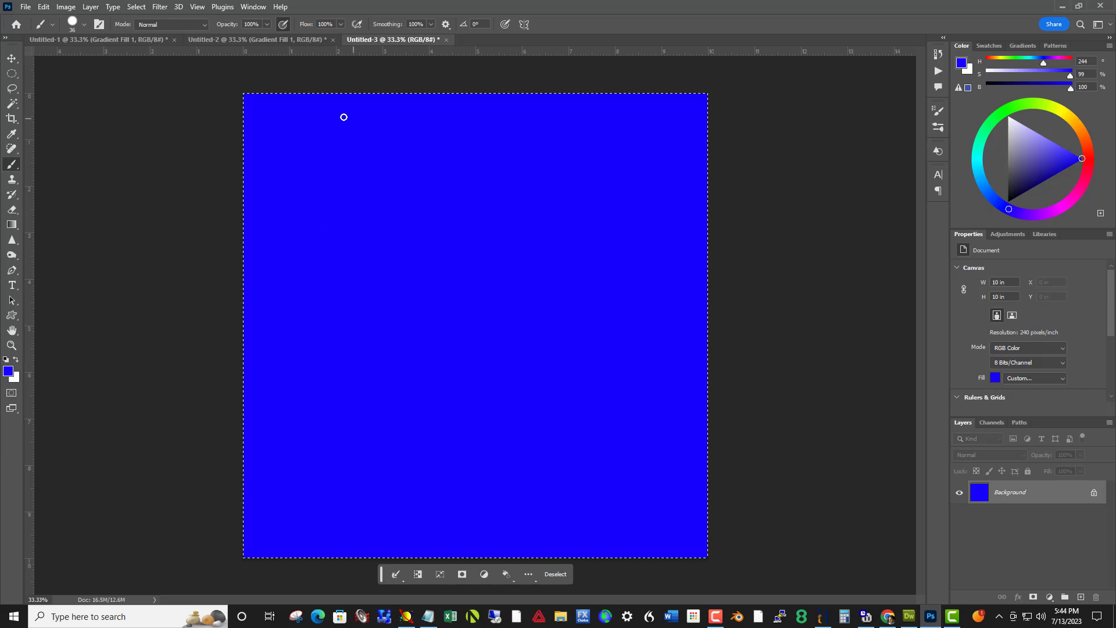
Fill the whole canvas with White to clear it
{"action": "key", "text": "shift+F5"}
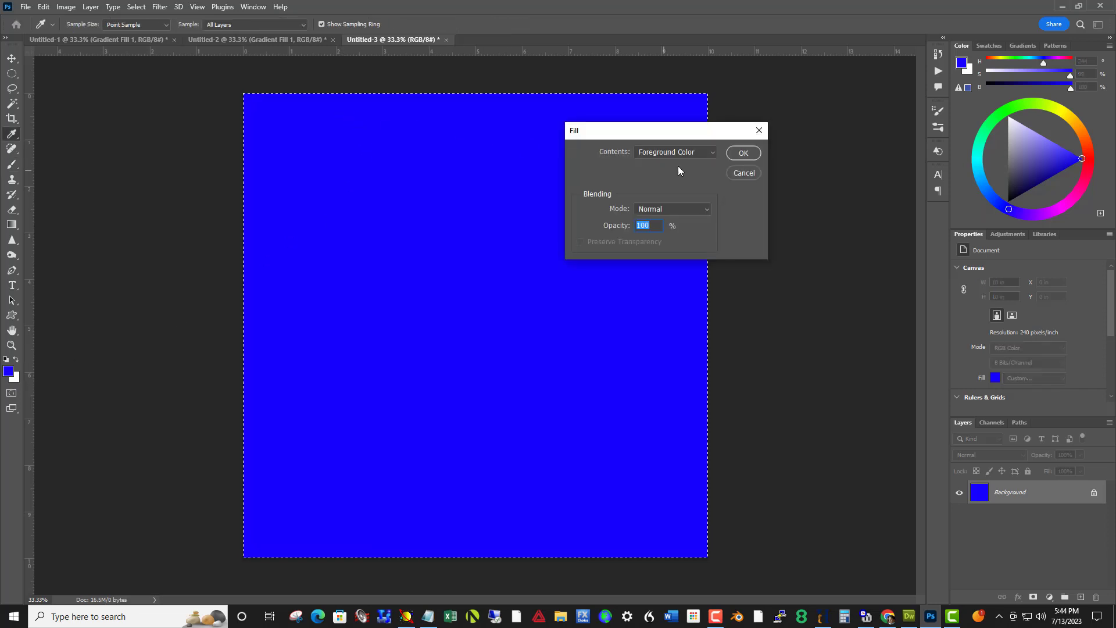
{"action": "left_click", "coordinate": [714, 153]}
{"action": "left_click", "coordinate": [669, 261]}
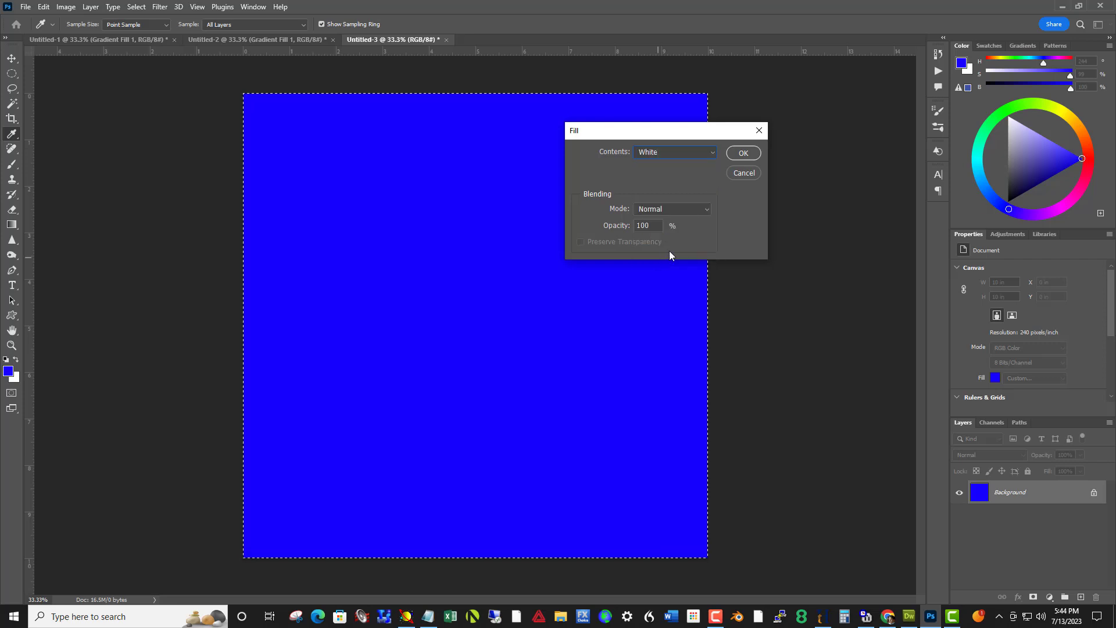
{"action": "left_click", "coordinate": [735, 157]}
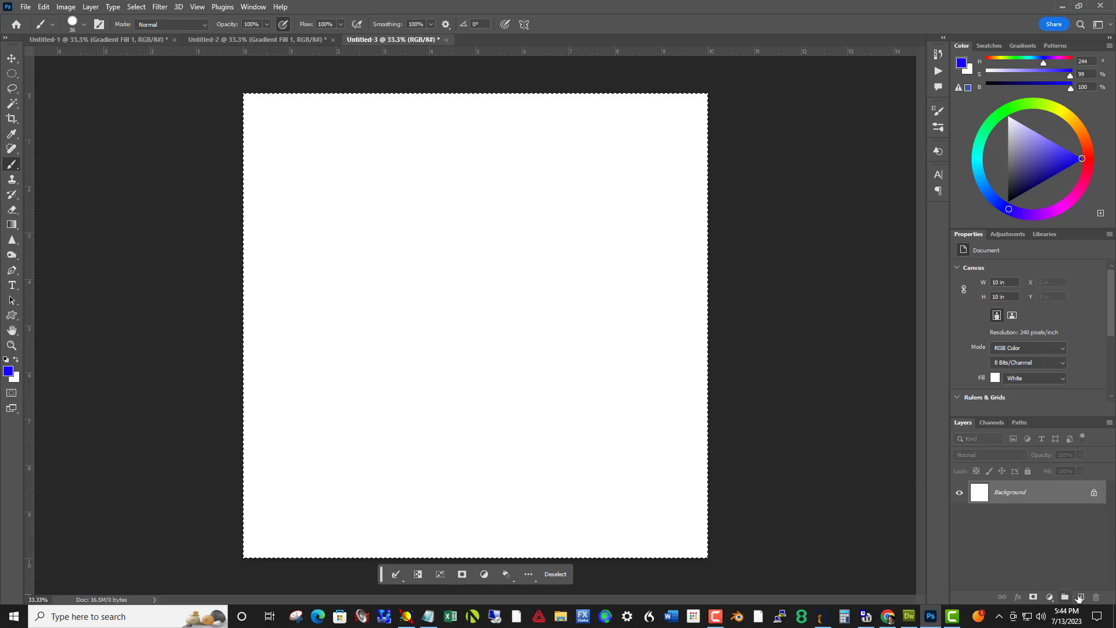
Add Layer 1 and set Mandala paint symmetry to 10 segments
{"action": "left_click", "coordinate": [1081, 598]}
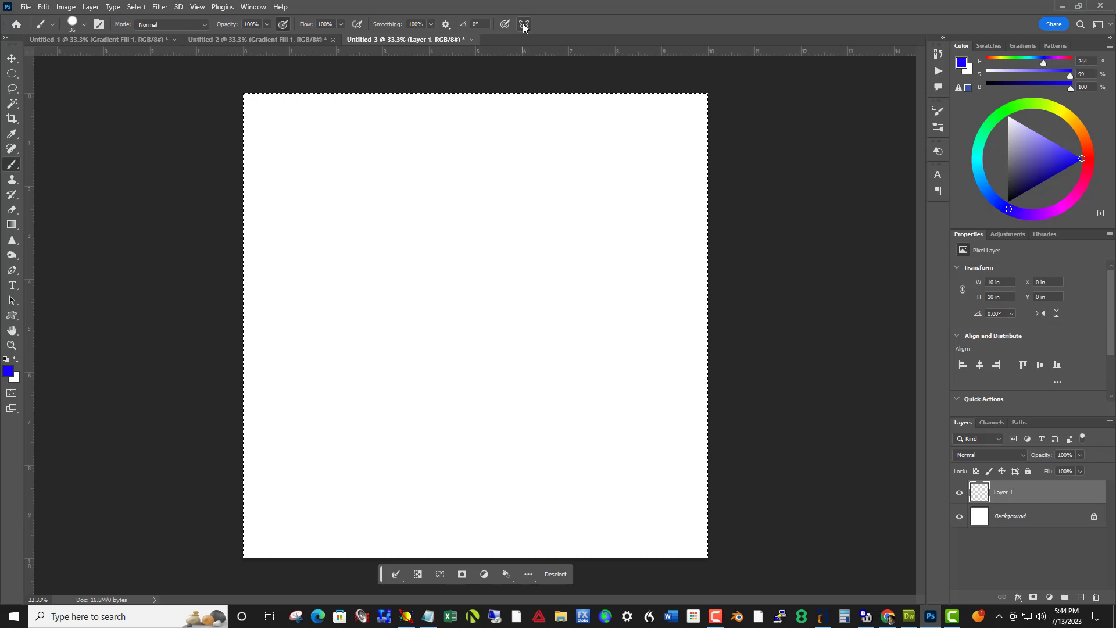
{"action": "left_click", "coordinate": [524, 25]}
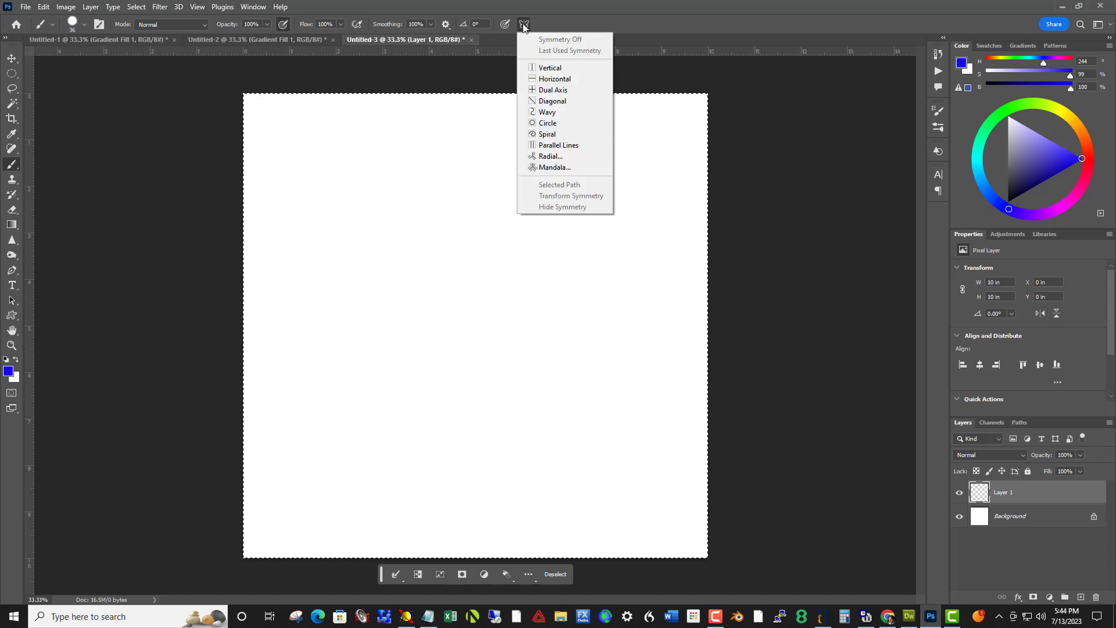
{"action": "left_click", "coordinate": [551, 168]}
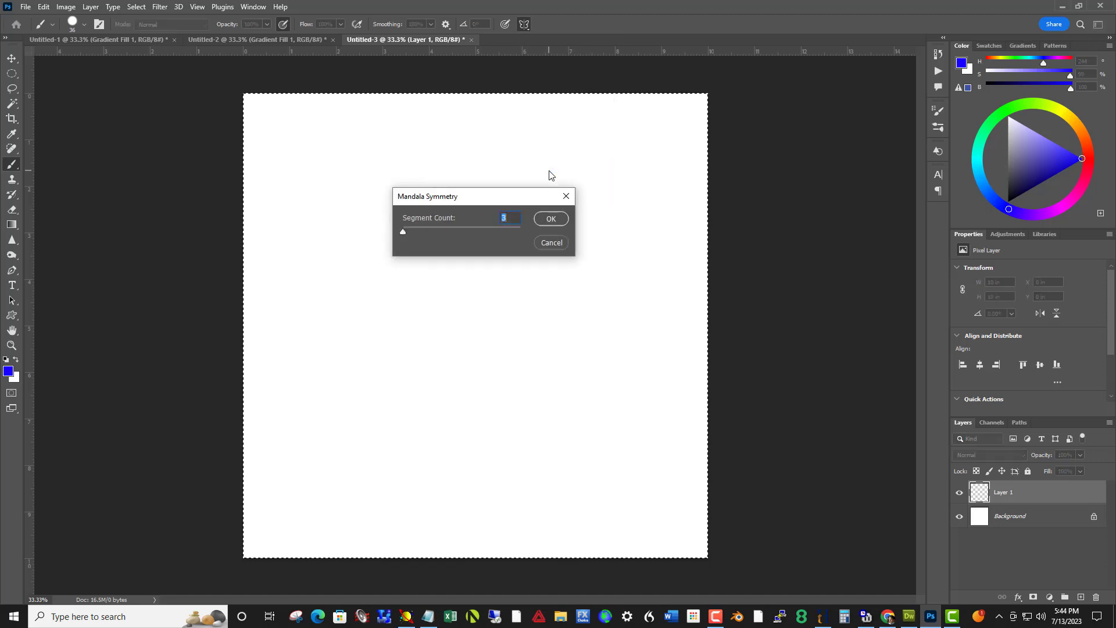
{"action": "left_click_drag", "start_coordinate": [403, 233], "coordinate": [441, 234]}
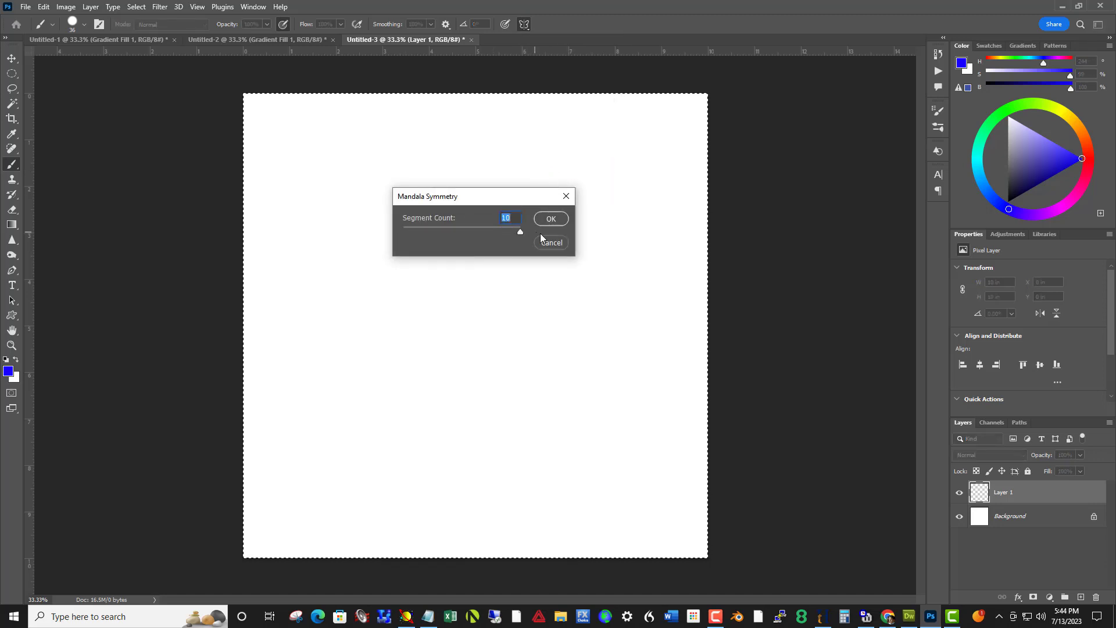
Confirm the 10-segment mandala and scale its guide to about 124% × 116%
{"action": "left_click", "coordinate": [558, 219]}
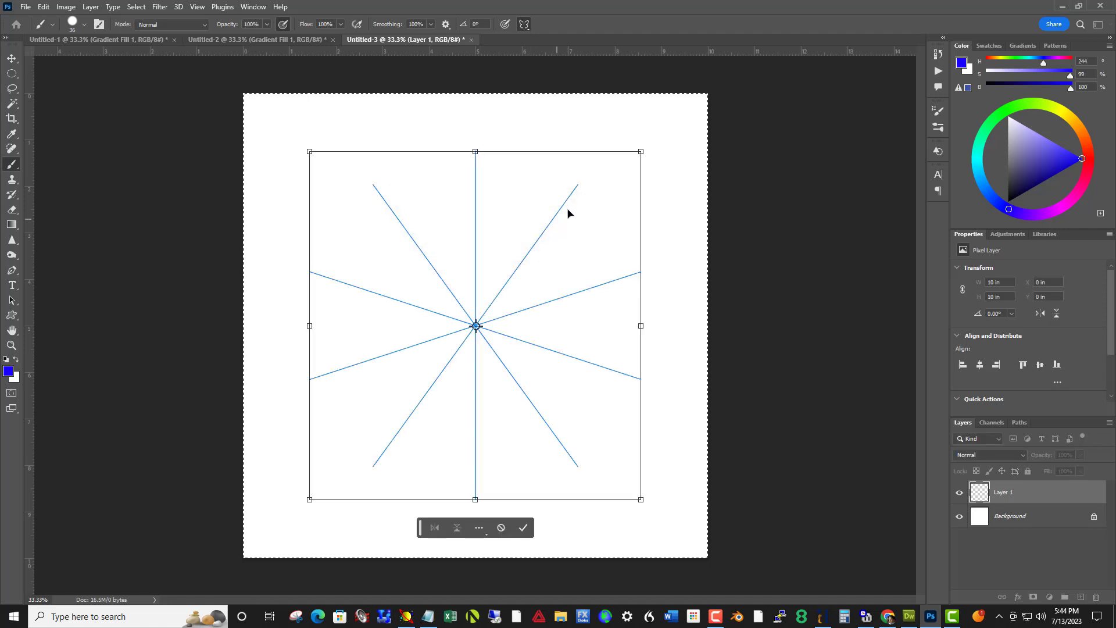
{"action": "left_click_drag", "start_coordinate": [641, 152], "coordinate": [682, 117]}
{"action": "left_click_drag", "start_coordinate": [310, 500], "coordinate": [272, 522]}
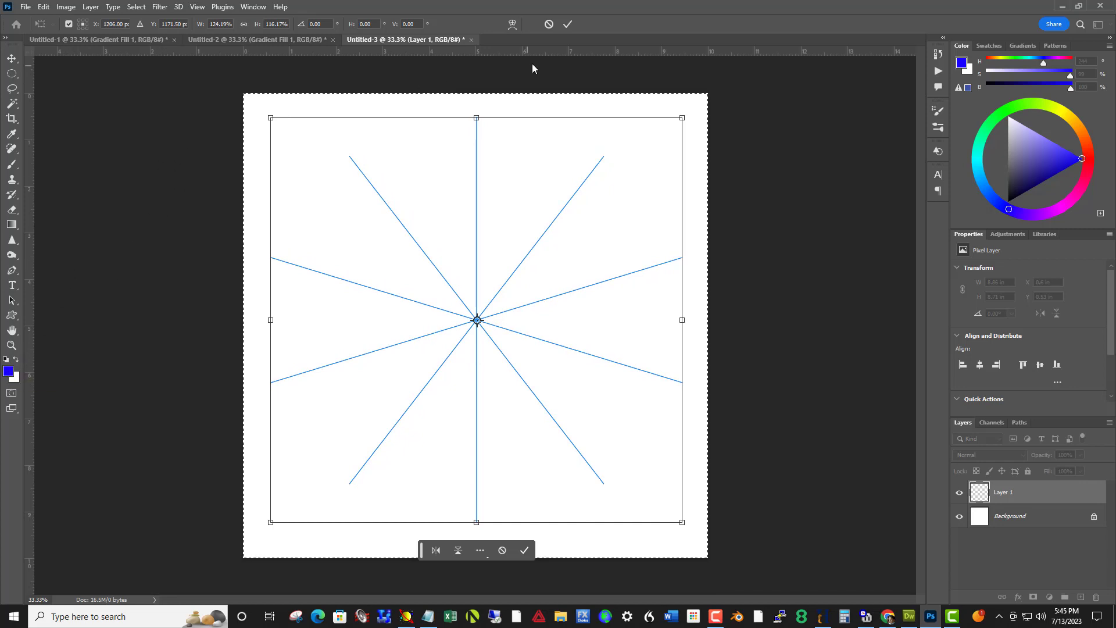
Commit the guide and paint thick blue loops mirrored across all ten sectors on Layer 1
{"action": "left_click", "coordinate": [567, 26]}
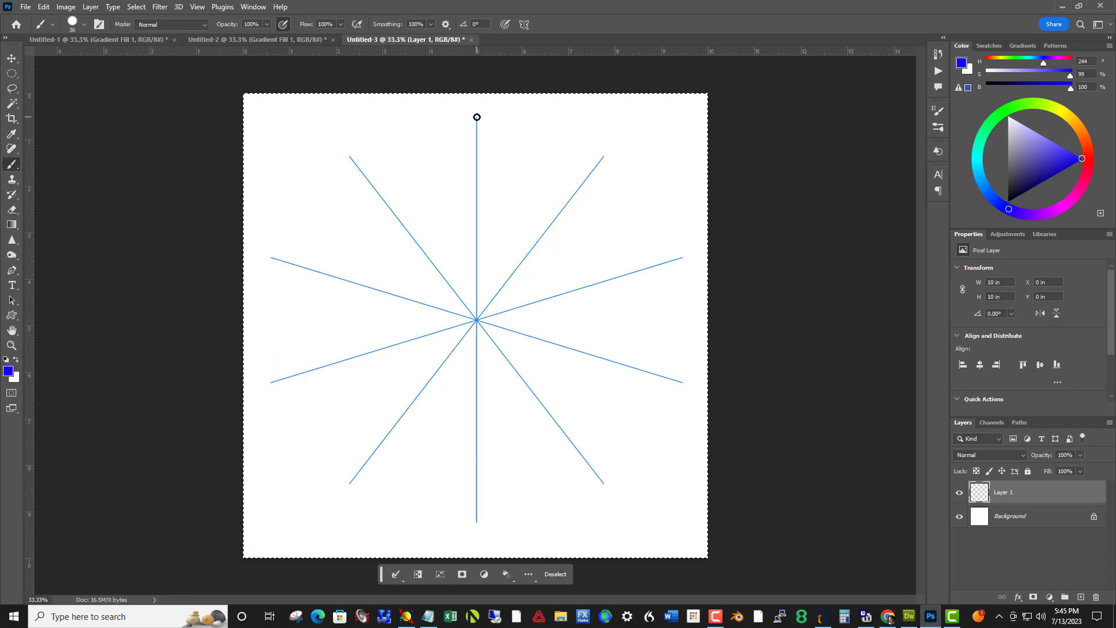
{"action": "mouse_move", "coordinate": [477, 117]}
{"action": "left_mouse_down"}
{"action": "mouse_move", "coordinate": [544, 144]}
{"action": "mouse_move", "coordinate": [572, 177]}
{"action": "mouse_move", "coordinate": [408, 194]}
{"action": "mouse_move", "coordinate": [377, 239]}
{"action": "mouse_move", "coordinate": [424, 262]}
{"action": "mouse_move", "coordinate": [509, 272]}
{"action": "mouse_move", "coordinate": [528, 293]}
{"action": "mouse_move", "coordinate": [524, 319]}
{"action": "mouse_move", "coordinate": [496, 324]}
{"action": "mouse_move", "coordinate": [482, 321]}
{"action": "mouse_move", "coordinate": [575, 268]}
{"action": "left_mouse_up"}
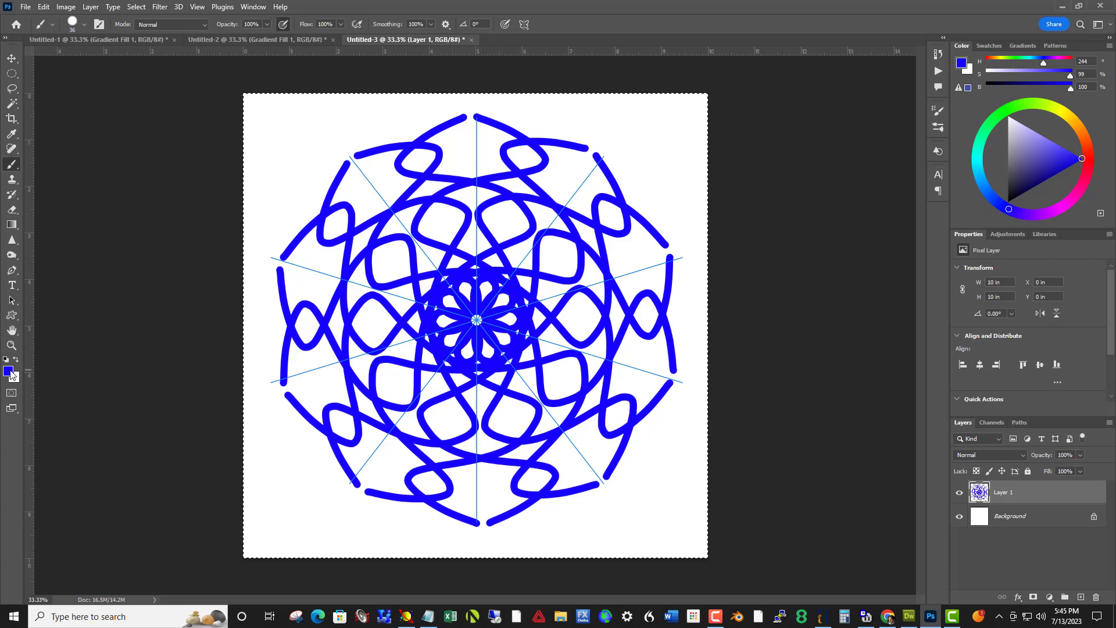
Paint ten large 190 px pink (ff025b) dots on the mandala's outer tips
{"action": "left_click", "coordinate": [9, 372]}
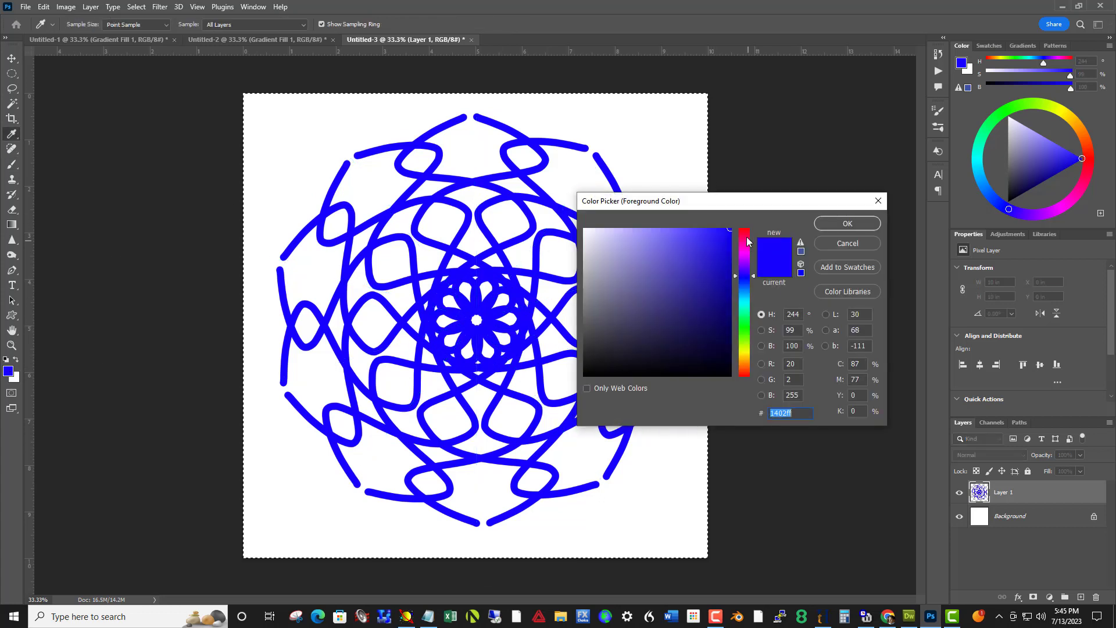
{"action": "left_click", "coordinate": [747, 236]}
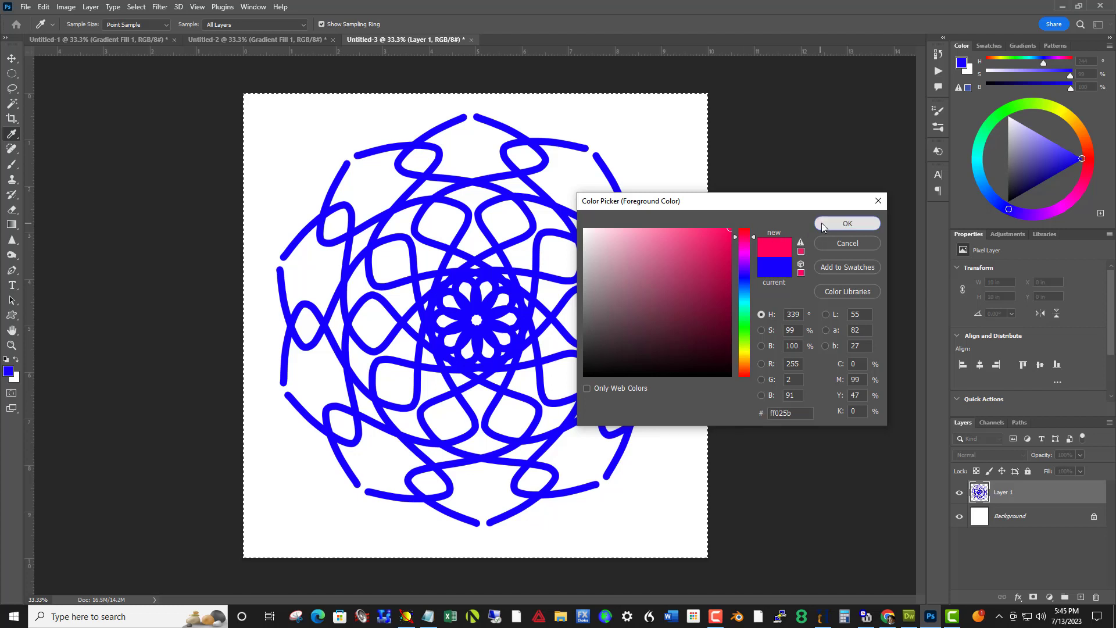
{"action": "left_click", "coordinate": [847, 224]}
{"action": "key", "text": "b"}
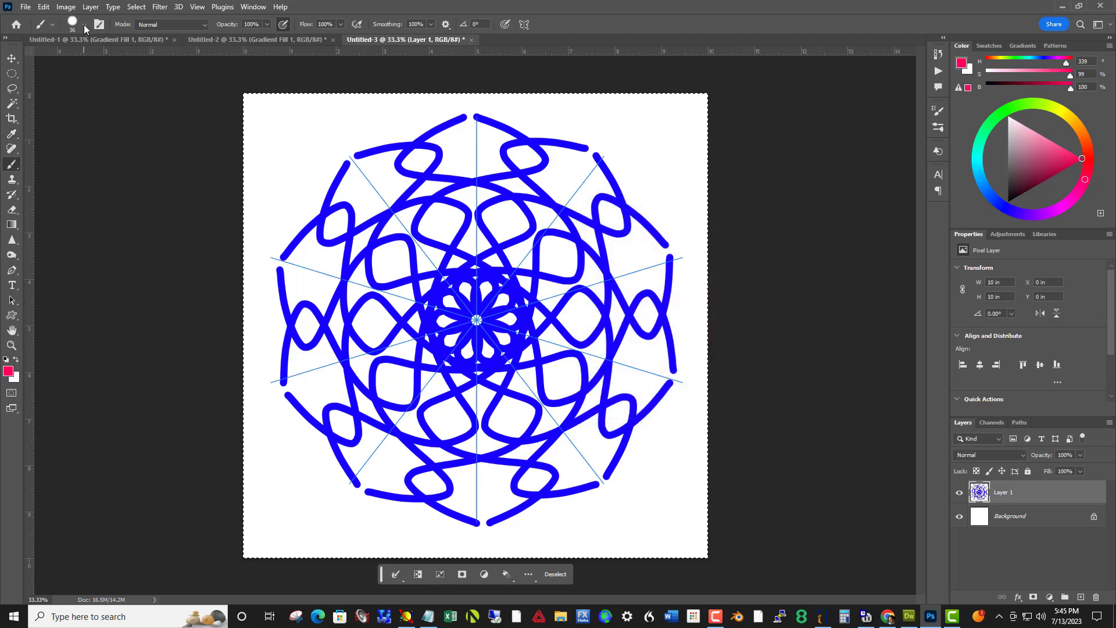
{"action": "left_click", "coordinate": [85, 25]}
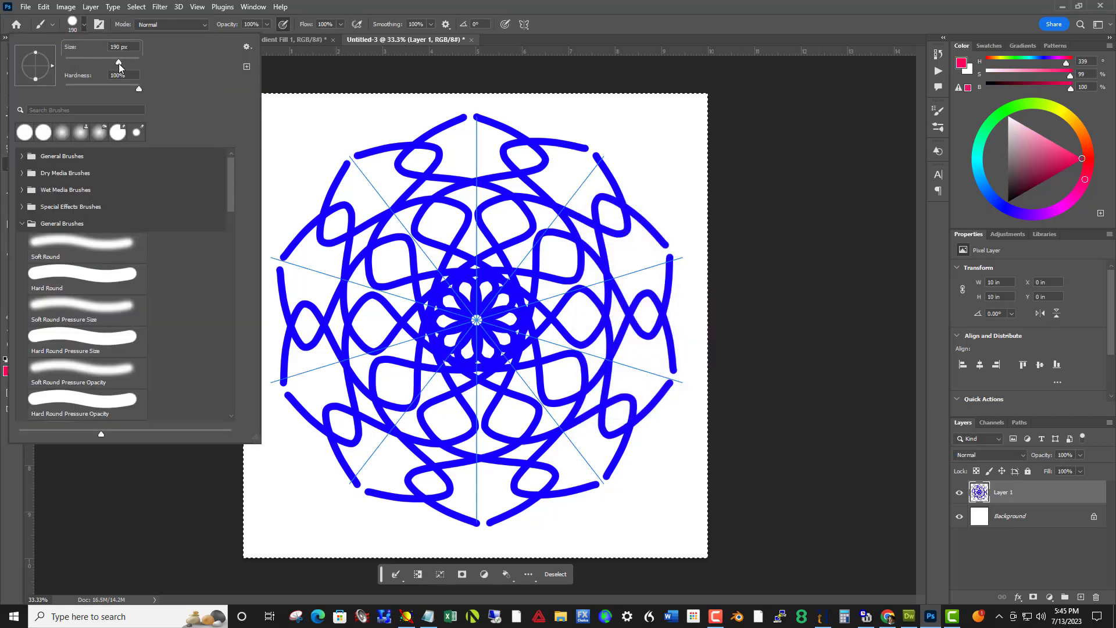
{"action": "left_click", "coordinate": [471, 118]}
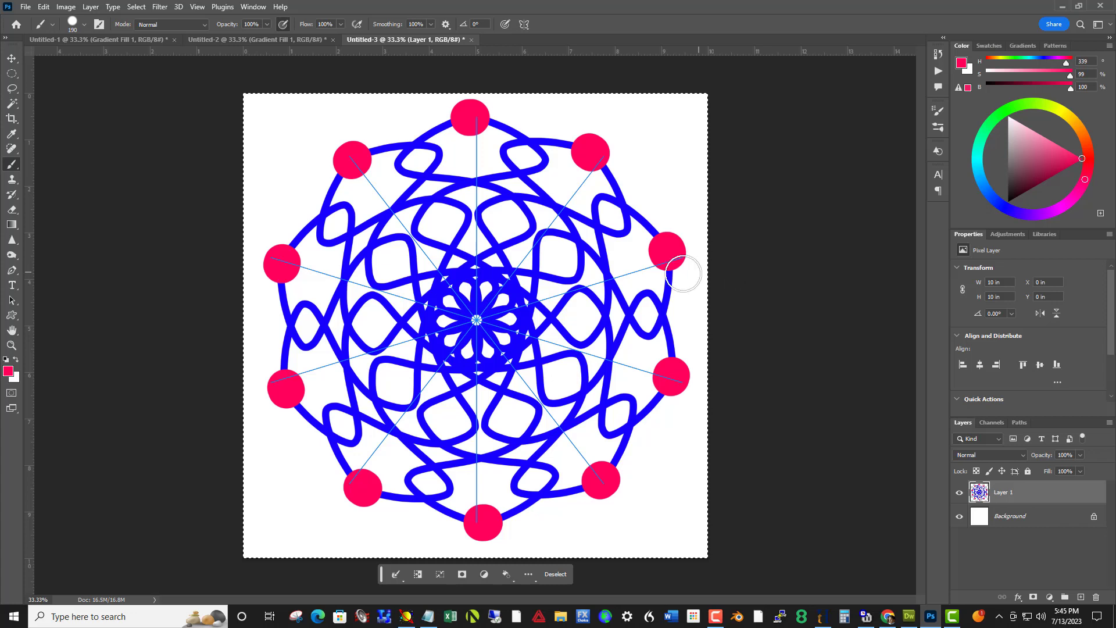
Reduce the brush size to 12 px
{"action": "left_click", "coordinate": [85, 24]}
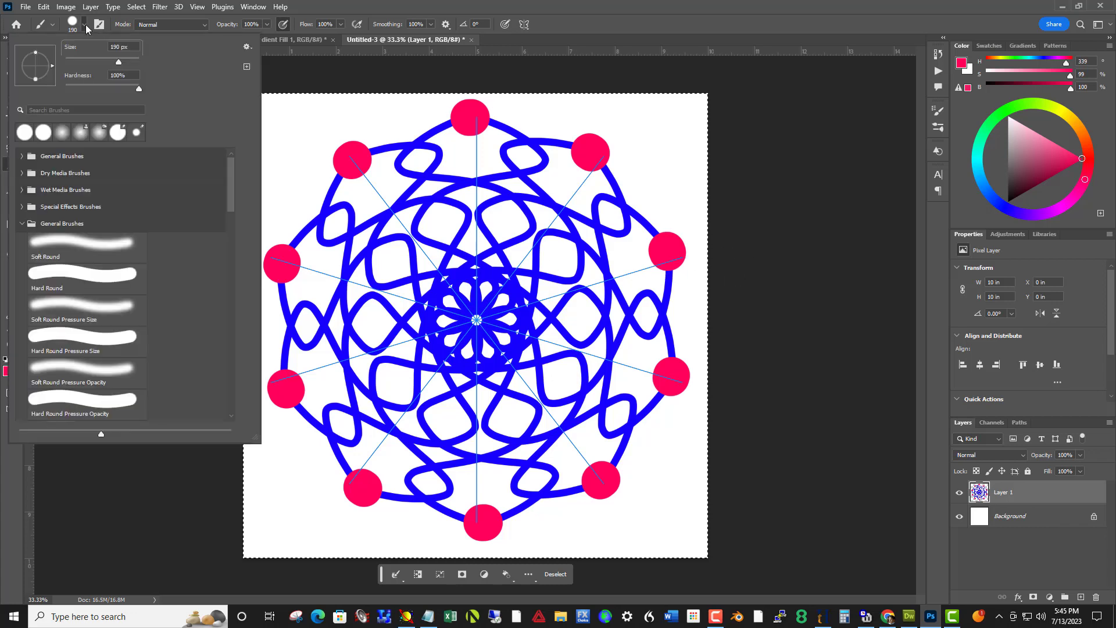
{"action": "left_click", "coordinate": [69, 60]}
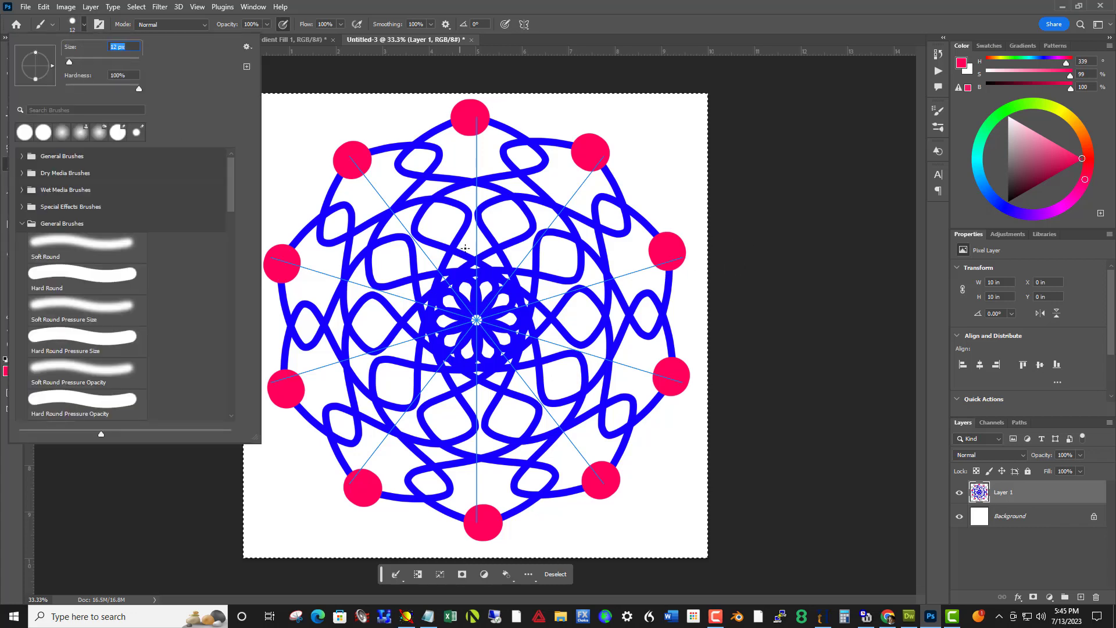
{"action": "left_click", "coordinate": [432, 199]}
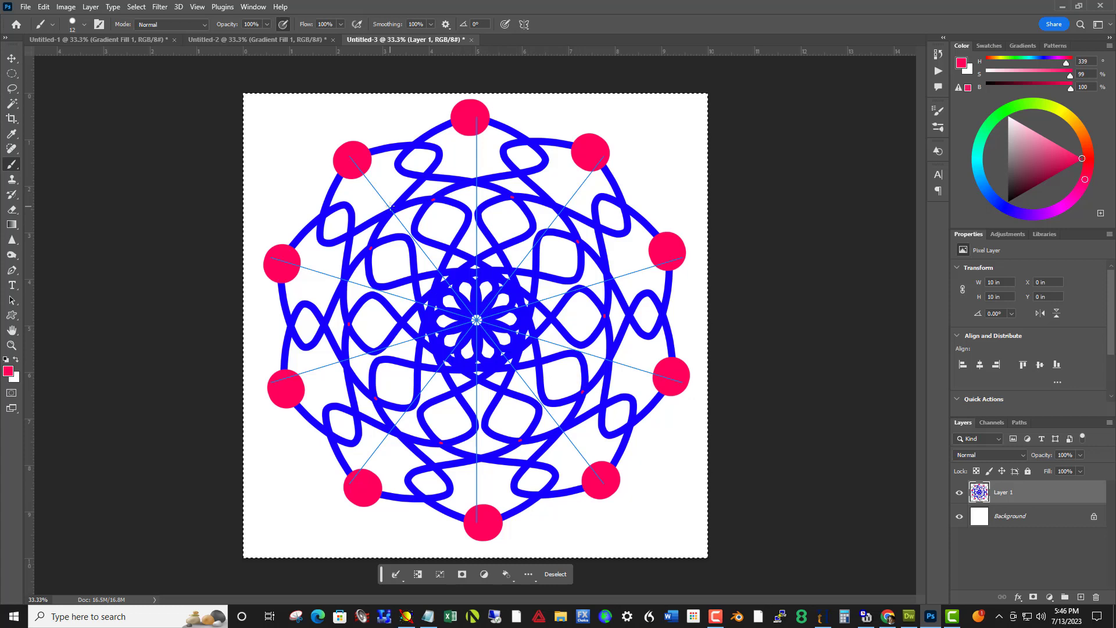
Paint thin 12 px pink wavy strokes linking the blue loops across the mandala
{"action": "mouse_move", "coordinate": [392, 207]}
{"action": "left_mouse_down"}
{"action": "mouse_move", "coordinate": [400, 175]}
{"action": "mouse_move", "coordinate": [378, 184]}
{"action": "mouse_move", "coordinate": [366, 173]}
{"action": "left_mouse_up"}
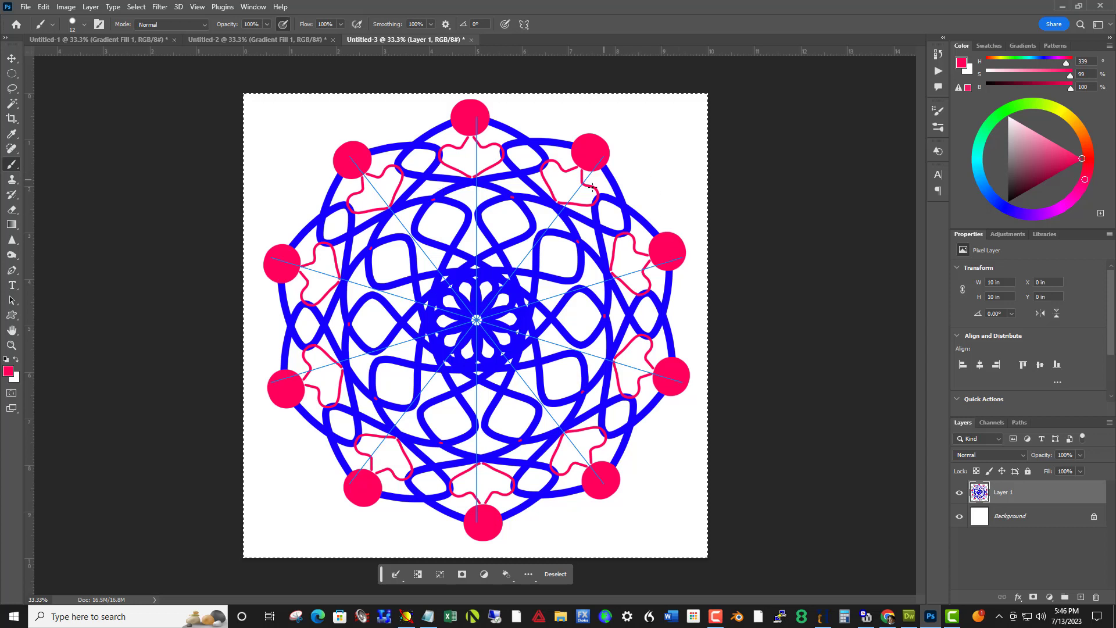
{"action": "mouse_move", "coordinate": [556, 202]}
{"action": "left_mouse_down"}
{"action": "mouse_move", "coordinate": [582, 211]}
{"action": "mouse_move", "coordinate": [588, 232]}
{"action": "mouse_move", "coordinate": [546, 241]}
{"action": "mouse_move", "coordinate": [521, 266]}
{"action": "mouse_move", "coordinate": [499, 252]}
{"action": "left_mouse_up"}
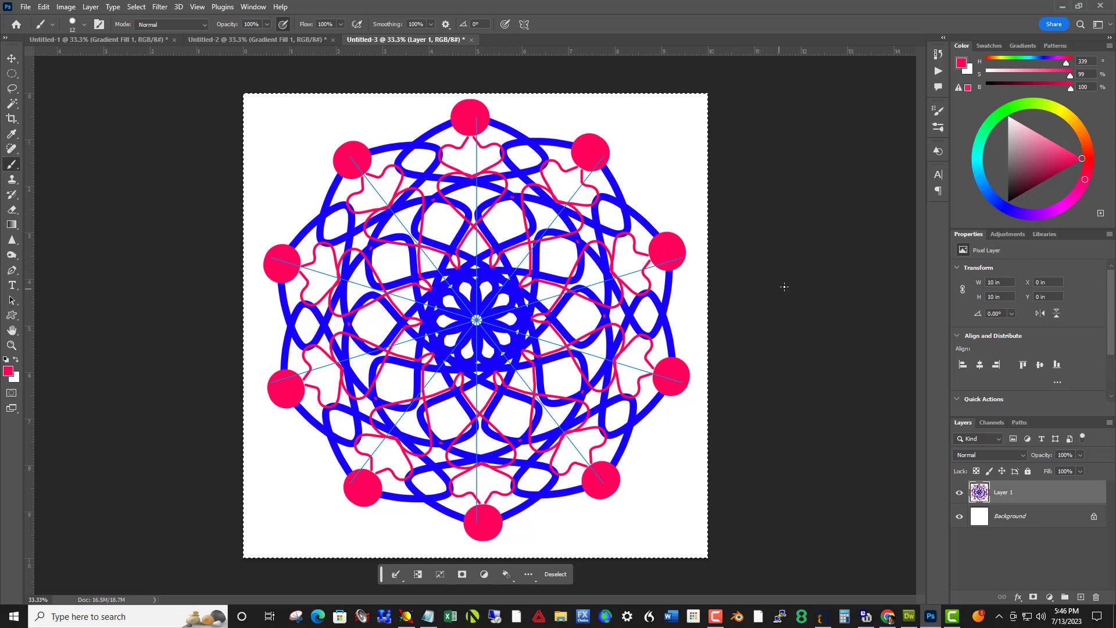
On the Background layer, set up the Gradient tool with Classic mode and a pink-to-red preset
{"action": "left_click", "coordinate": [1027, 515]}
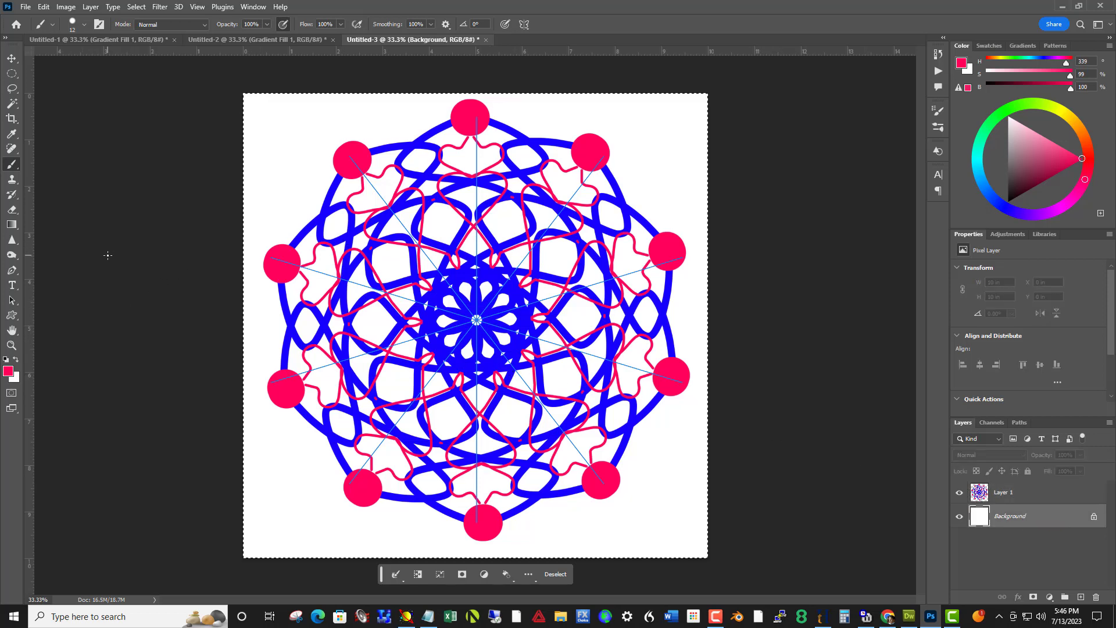
{"action": "left_click", "coordinate": [14, 223]}
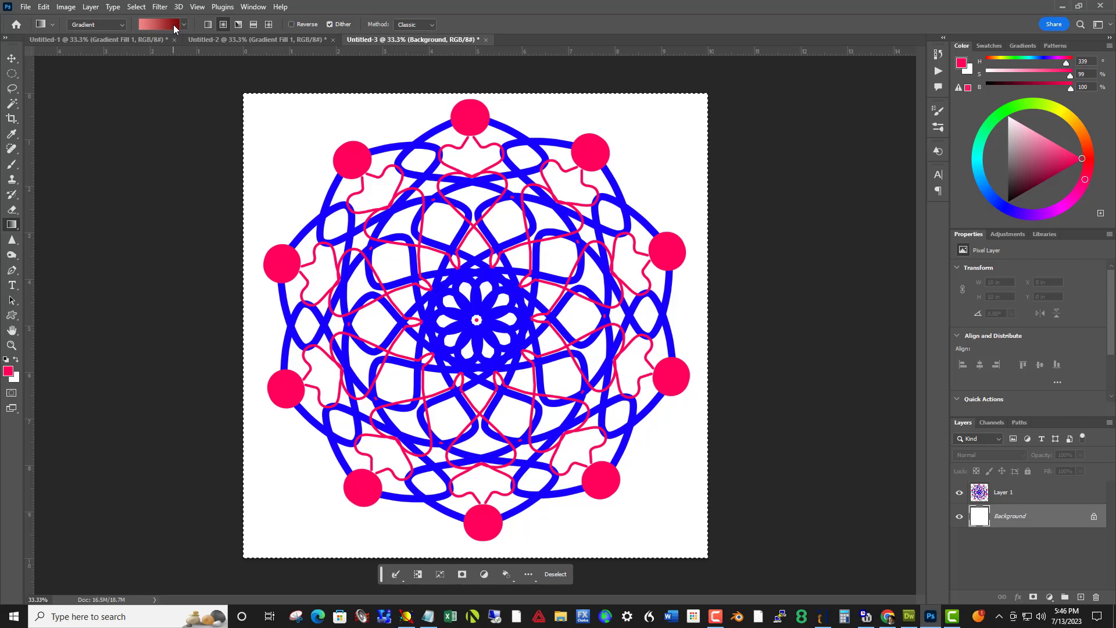
{"action": "left_click", "coordinate": [121, 25]}
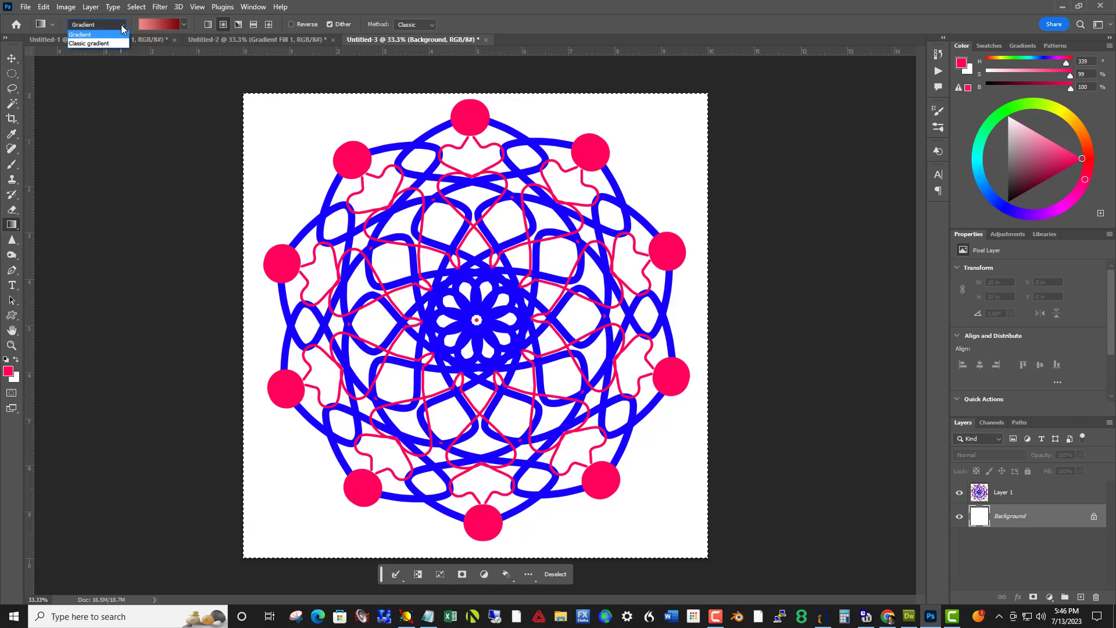
{"action": "left_click", "coordinate": [123, 26]}
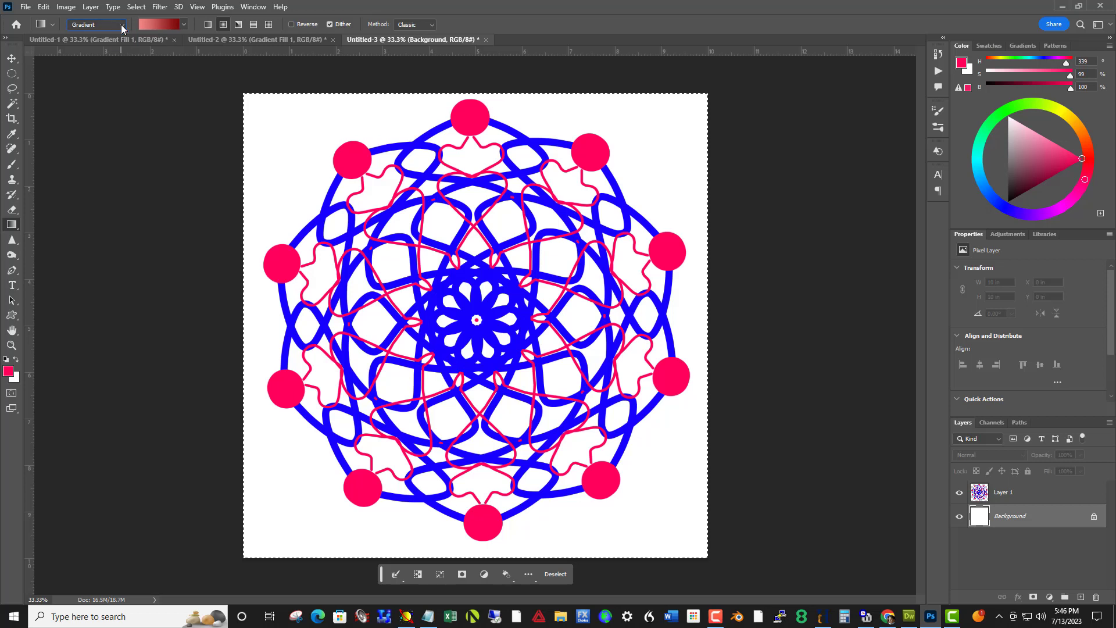
{"action": "left_click", "coordinate": [184, 24]}
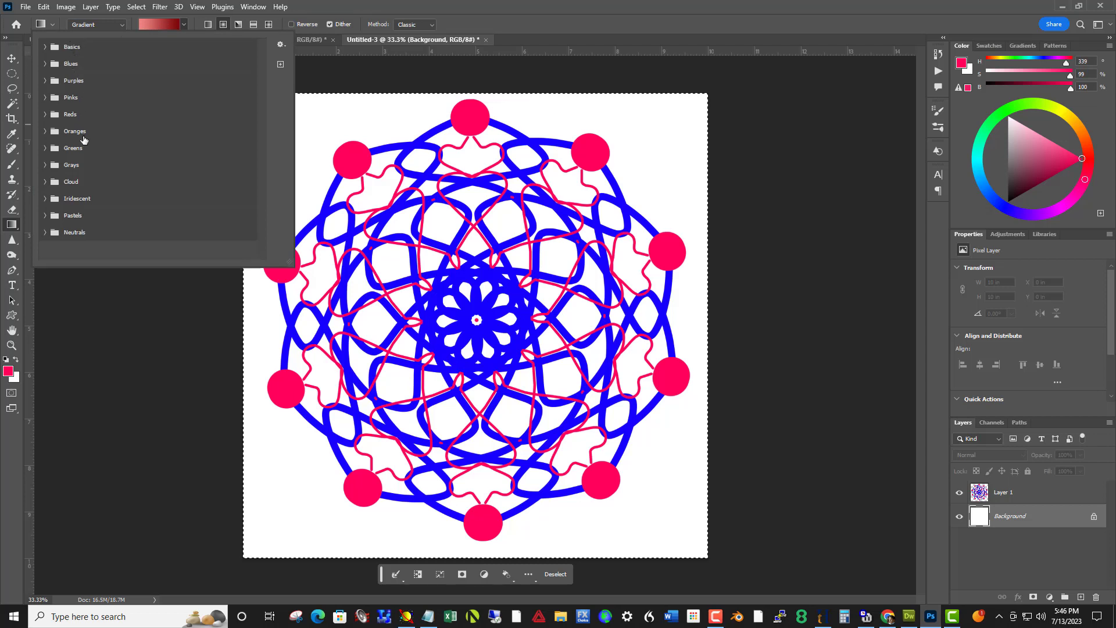
{"action": "left_click", "coordinate": [51, 24]}
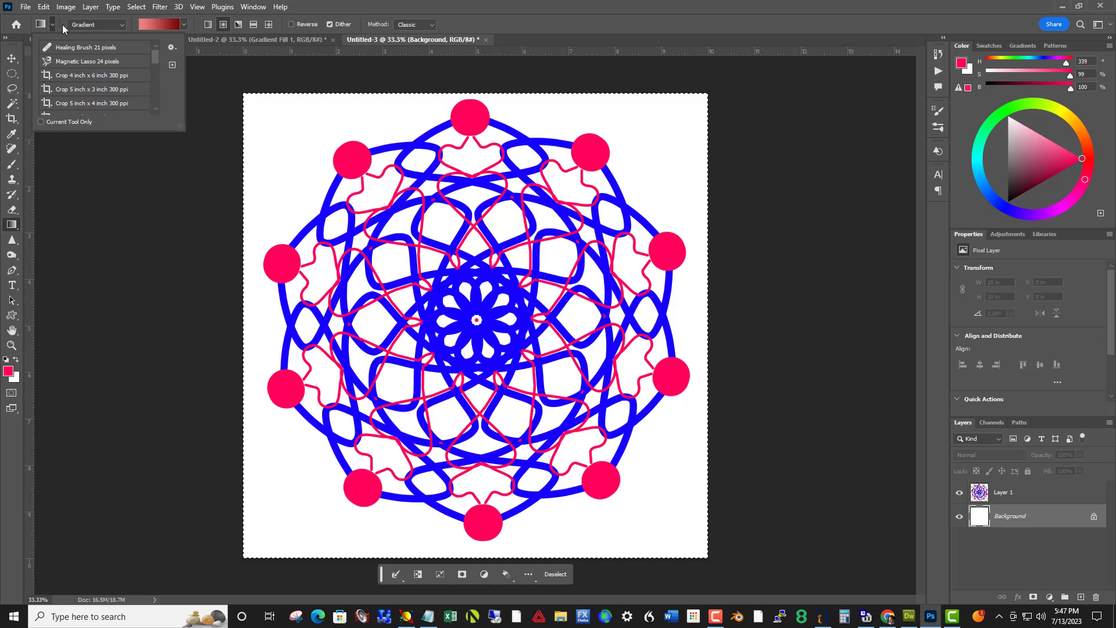
{"action": "left_click", "coordinate": [223, 25]}
{"action": "left_click", "coordinate": [226, 28]}
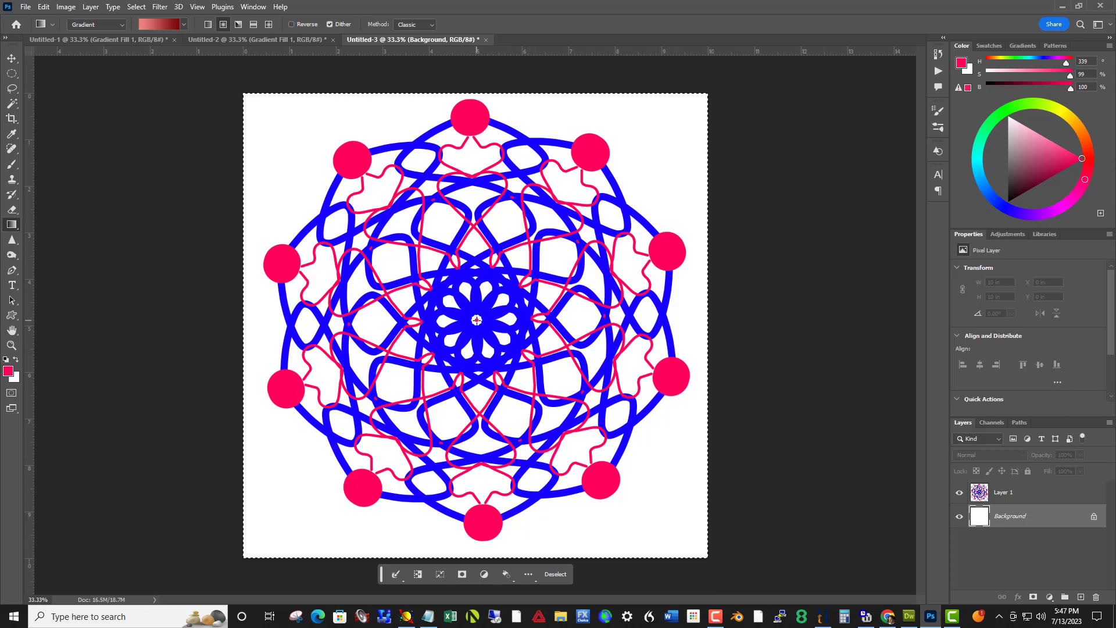
Drag a radial pink-to-dark-red gradient from the mandala centre toward the lower right
{"action": "left_click_drag", "start_coordinate": [477, 320], "coordinate": [610, 452]}
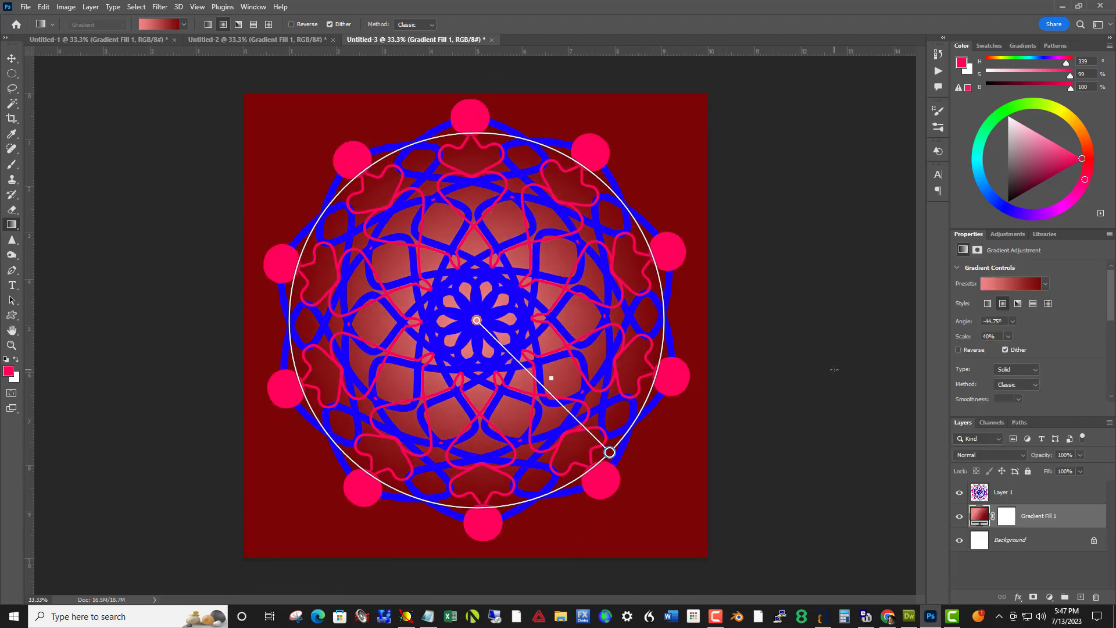